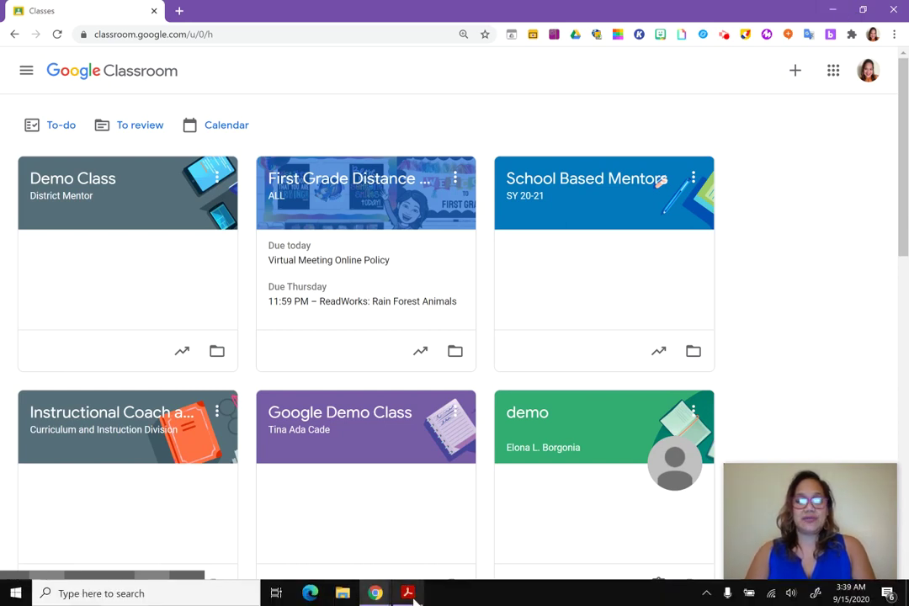
Step: Bring the Pandas worksheet PDF forward in Acrobat and zoom it to 65%
{"action": "mouse_move", "coordinate": [411, 596]}
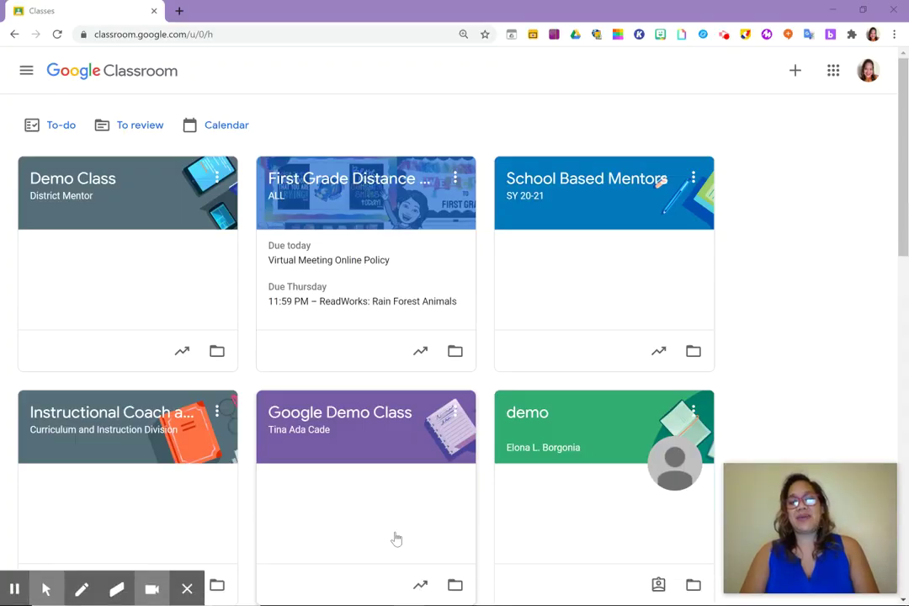
{"action": "left_click", "coordinate": [413, 598]}
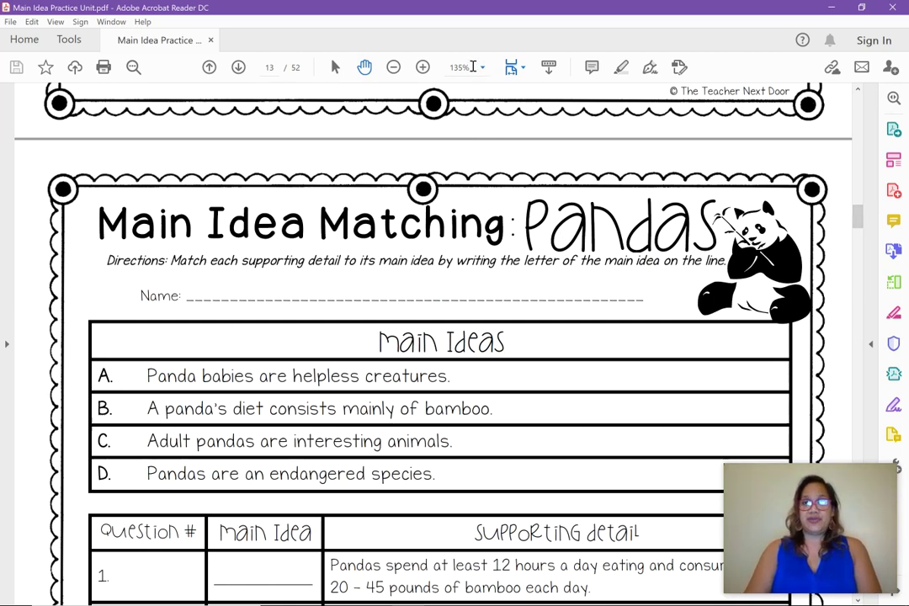
{"action": "left_click", "coordinate": [473, 67]}
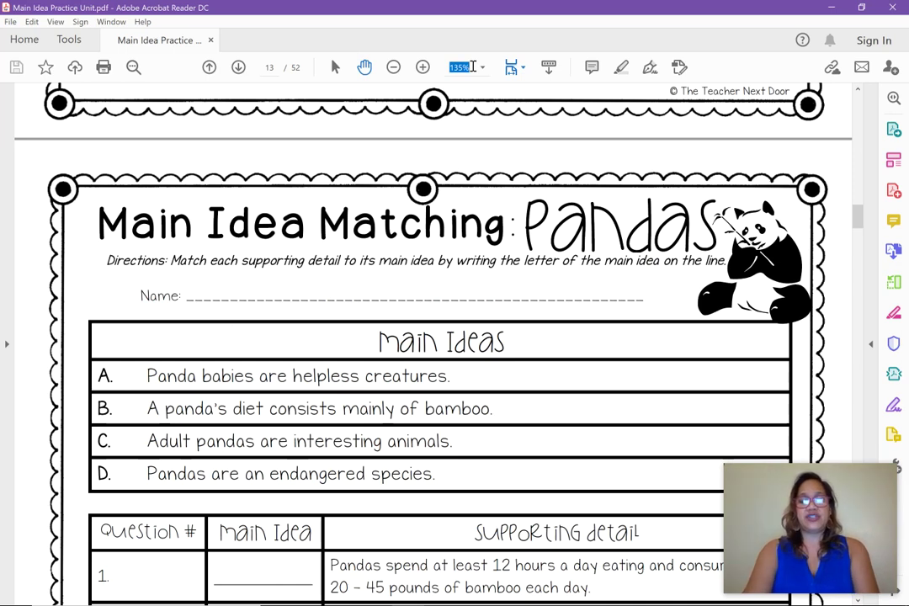
{"action": "type", "text": "65"}
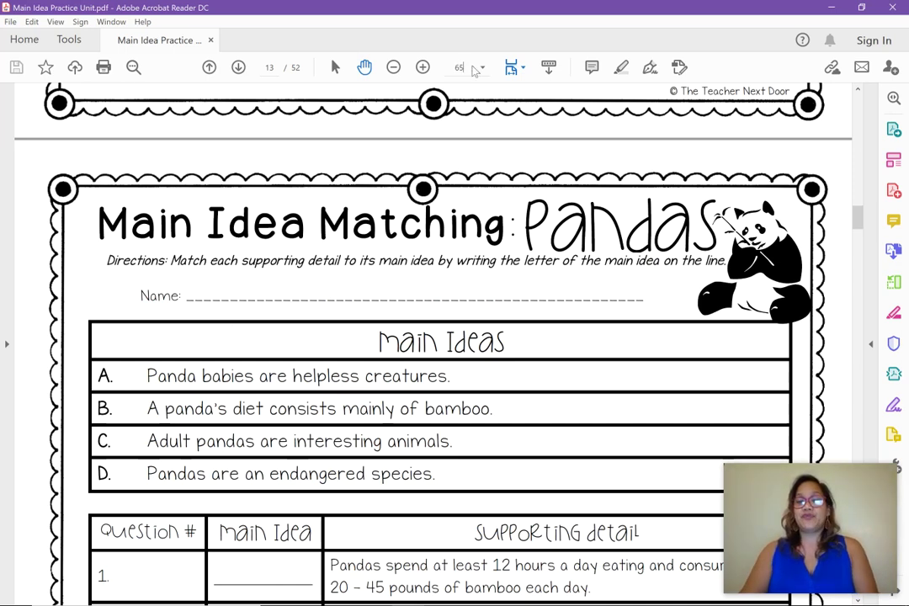
{"action": "key", "text": "Return"}
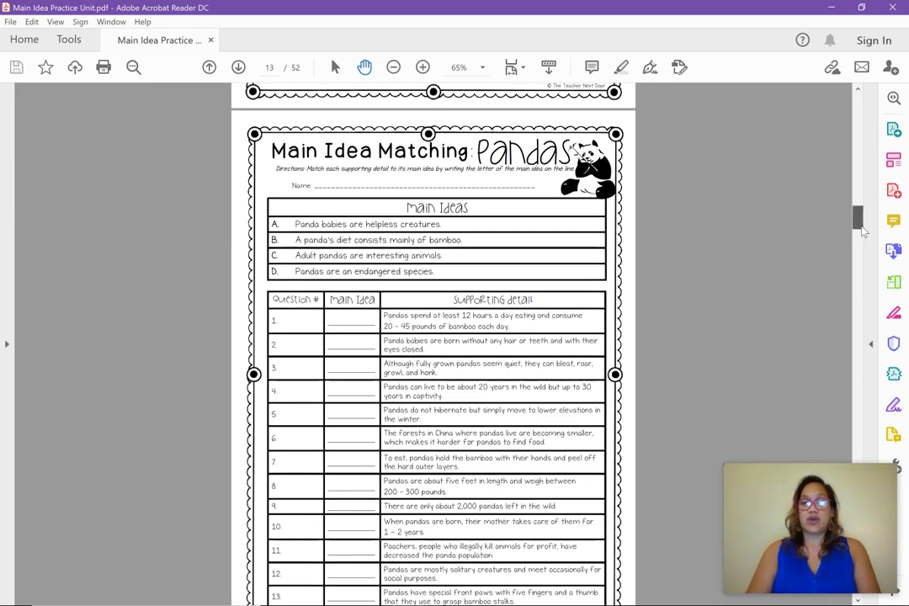
Step: Scroll to align the page so the whole 'Main Idea Matching: Pandas' worksheet shows
{"action": "scroll", "coordinate": [862, 230], "scroll_direction": "down", "scroll_amount": 2}
{"action": "scroll", "coordinate": [867, 232], "scroll_direction": "up", "scroll_amount": 2}
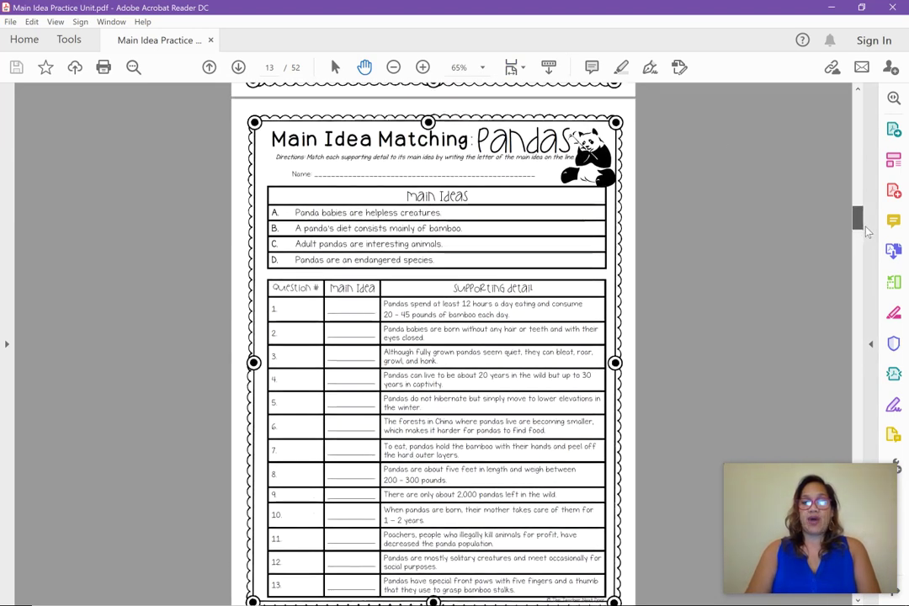
{"action": "scroll", "coordinate": [869, 233], "scroll_direction": "down", "scroll_amount": 2}
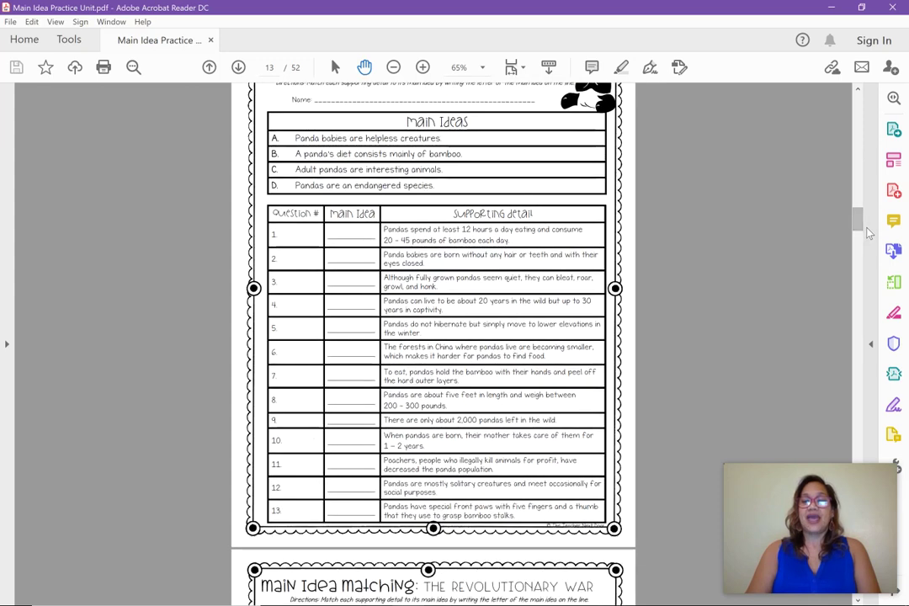
{"action": "left_click", "coordinate": [859, 89]}
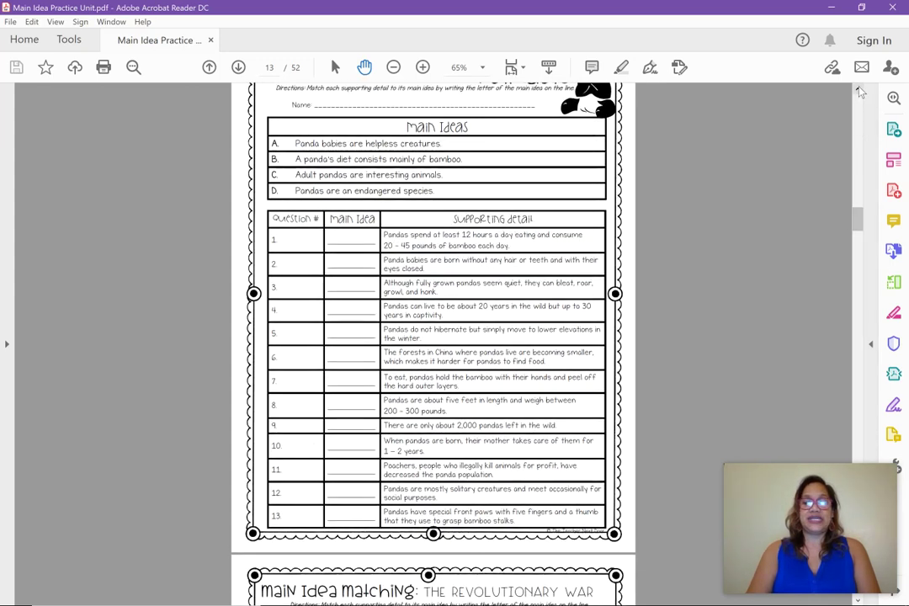
{"action": "left_click", "coordinate": [859, 89]}
{"action": "left_click", "coordinate": [859, 89]}
{"action": "left_click", "coordinate": [859, 89]}
{"action": "left_click", "coordinate": [860, 90]}
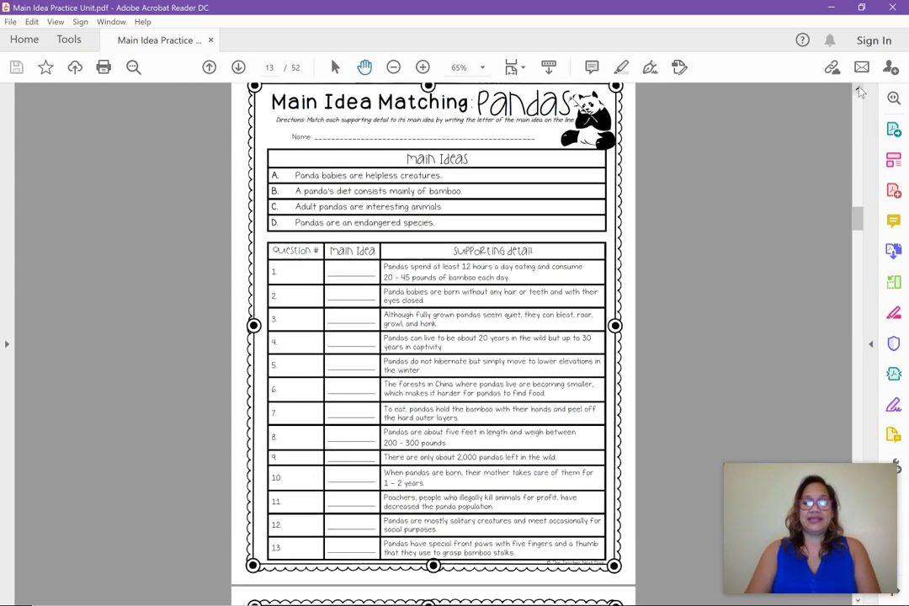
{"action": "left_click", "coordinate": [861, 89]}
{"action": "left_click", "coordinate": [860, 90]}
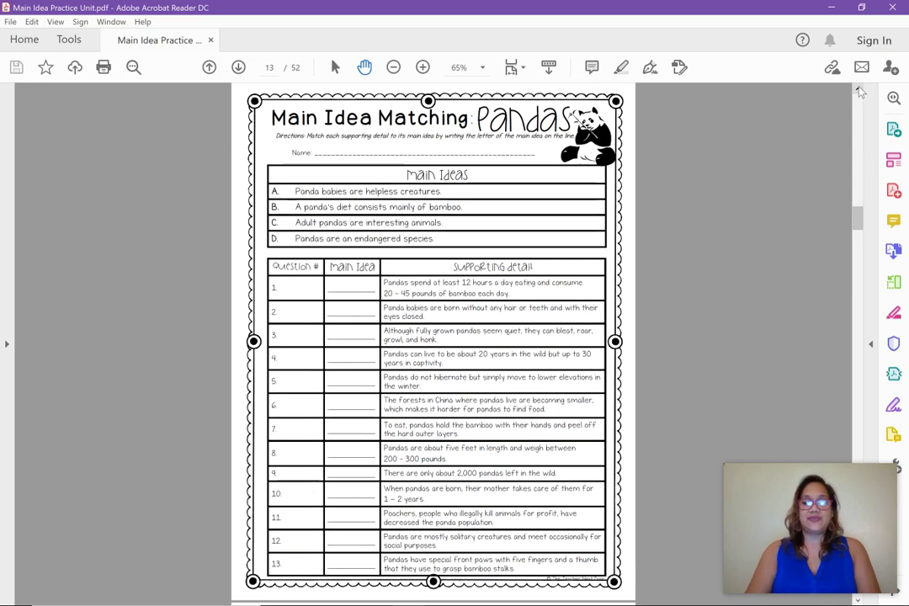
{"action": "left_click", "coordinate": [861, 89]}
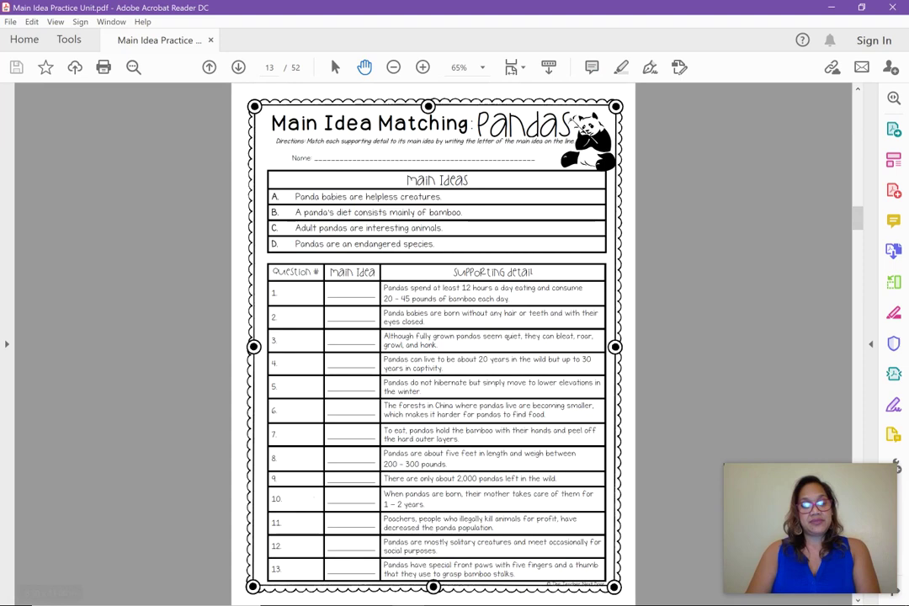
Step: Search Windows for 'snipping' and launch Snipping Tool from Best match
{"action": "left_click", "coordinate": [74, 593]}
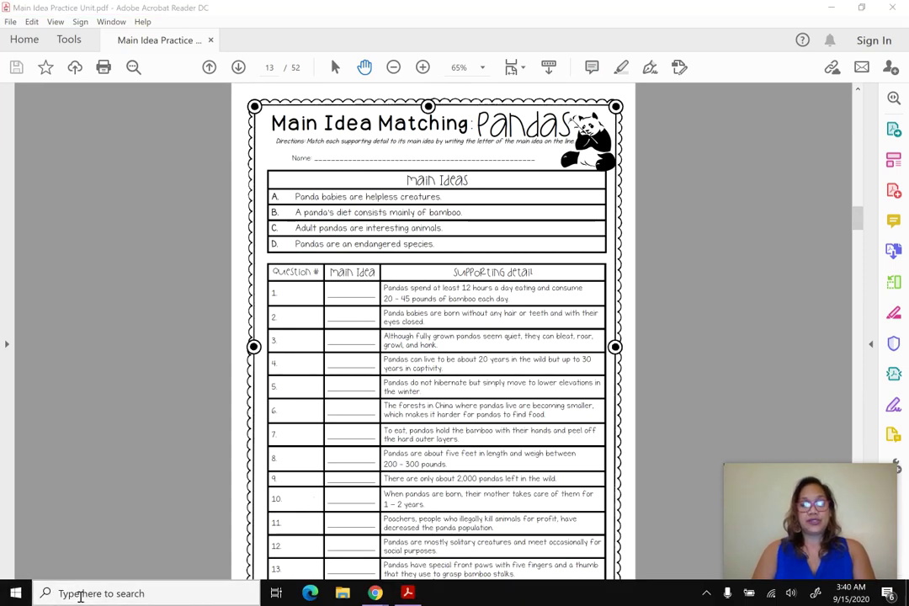
{"action": "type", "text": "snipp"}
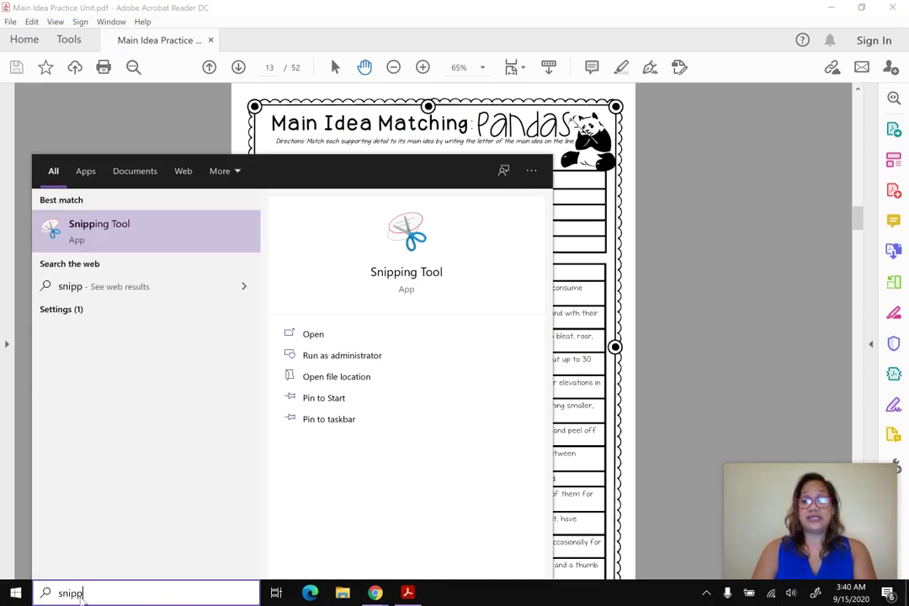
{"action": "type", "text": "ing"}
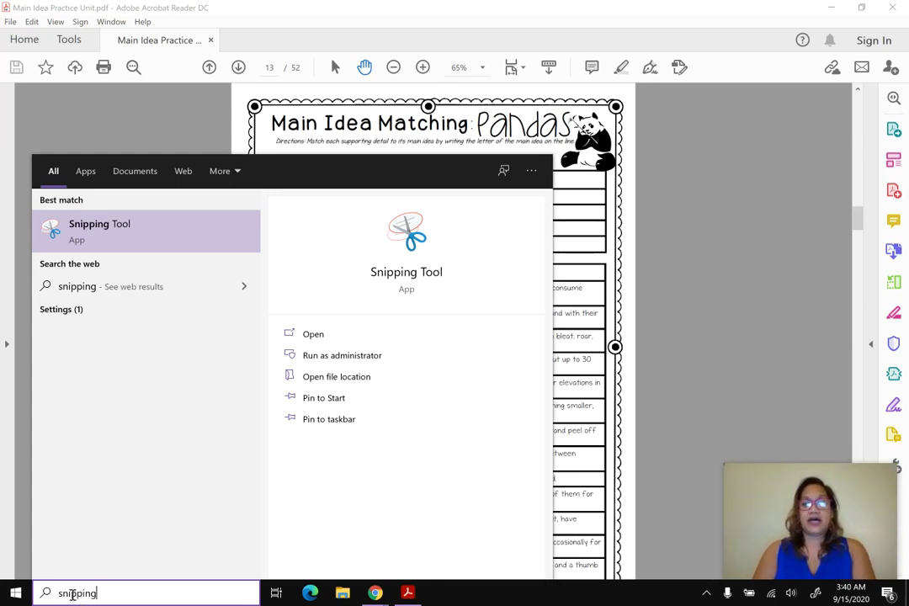
{"action": "left_click", "coordinate": [173, 234]}
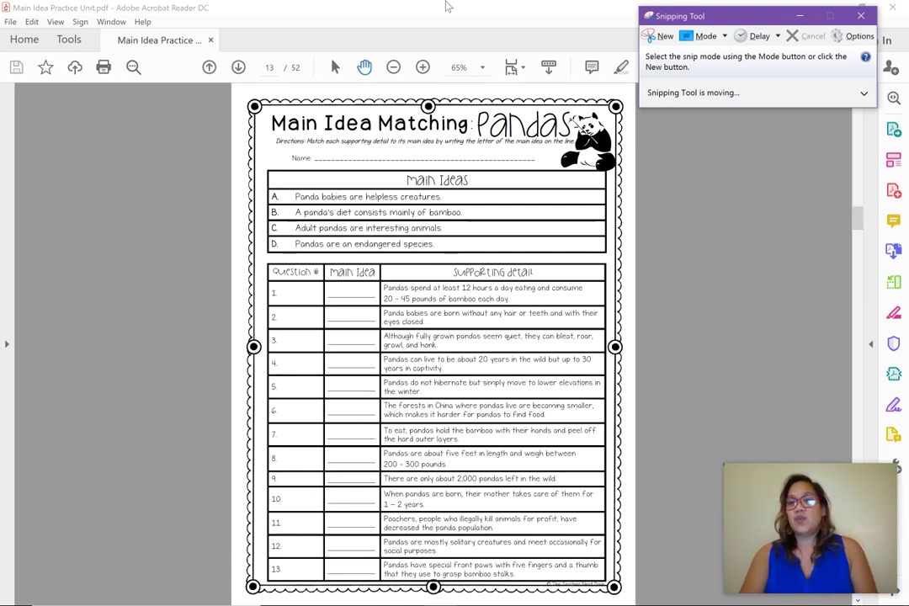
Step: Take a new rectangular snip around the full Pandas worksheet page
{"action": "left_click", "coordinate": [662, 38]}
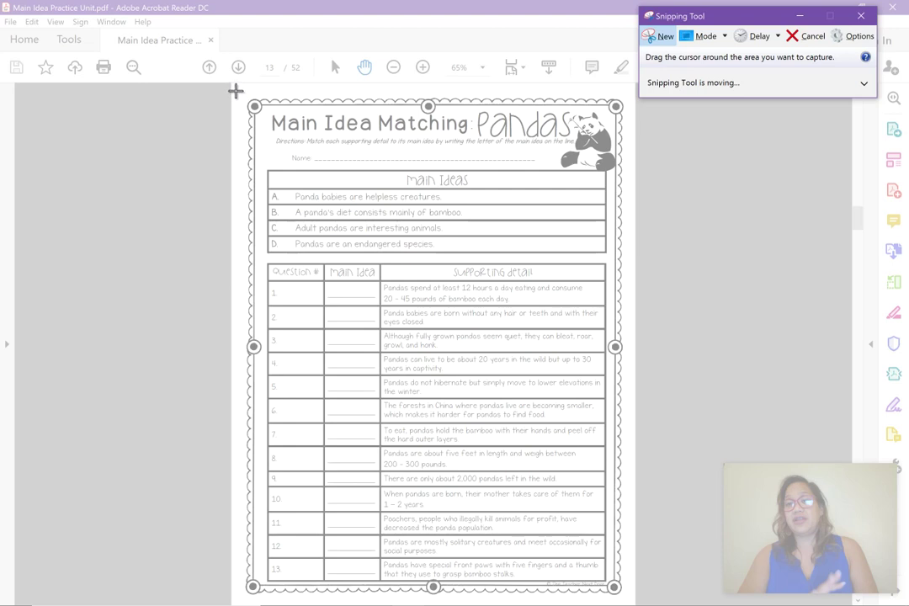
{"action": "left_click_drag", "start_coordinate": [236, 90], "coordinate": [628, 600]}
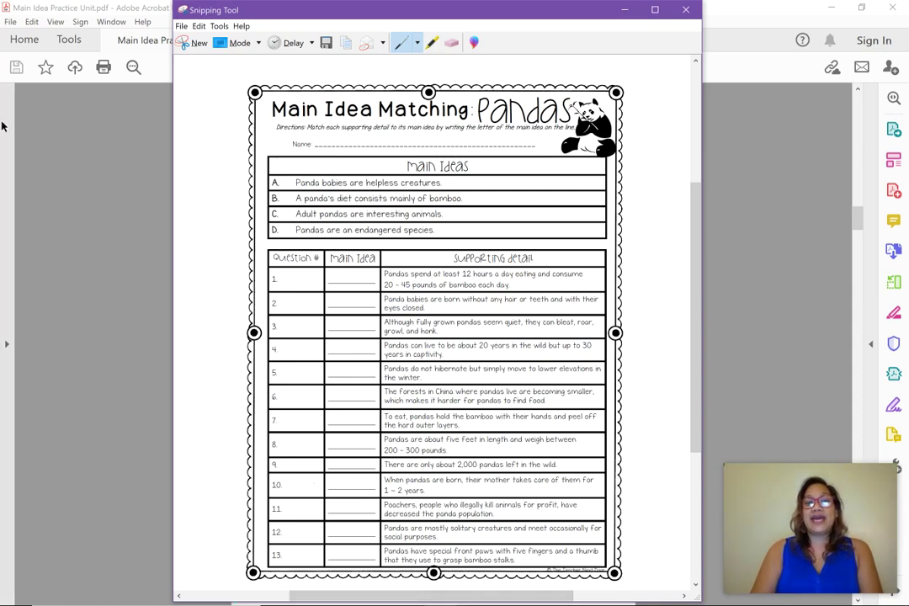
Step: Save the snip to the Desktop as PNG 'Main Idea Panda' and close Snipping Tool
{"action": "left_click", "coordinate": [330, 47]}
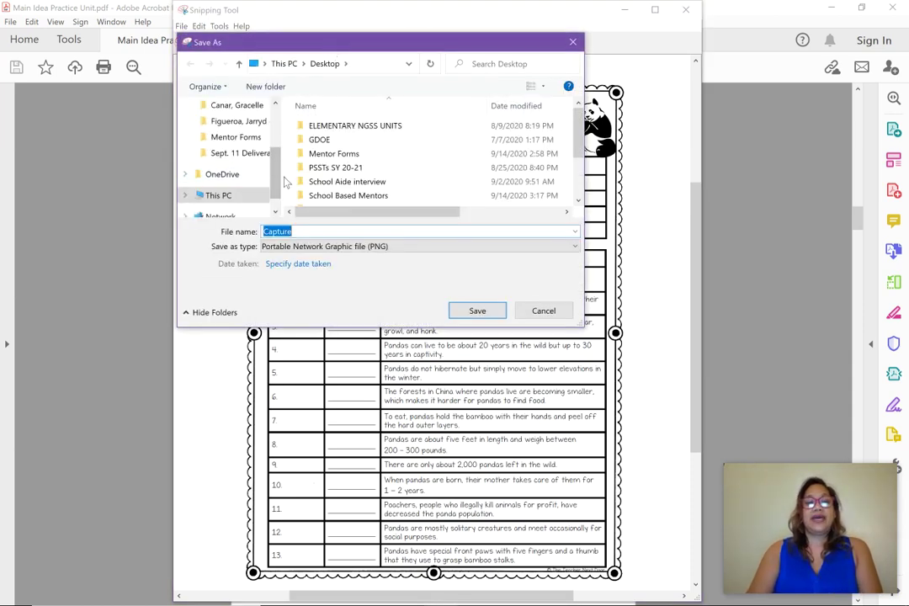
{"action": "scroll", "coordinate": [282, 177], "scroll_direction": "up", "scroll_amount": 3}
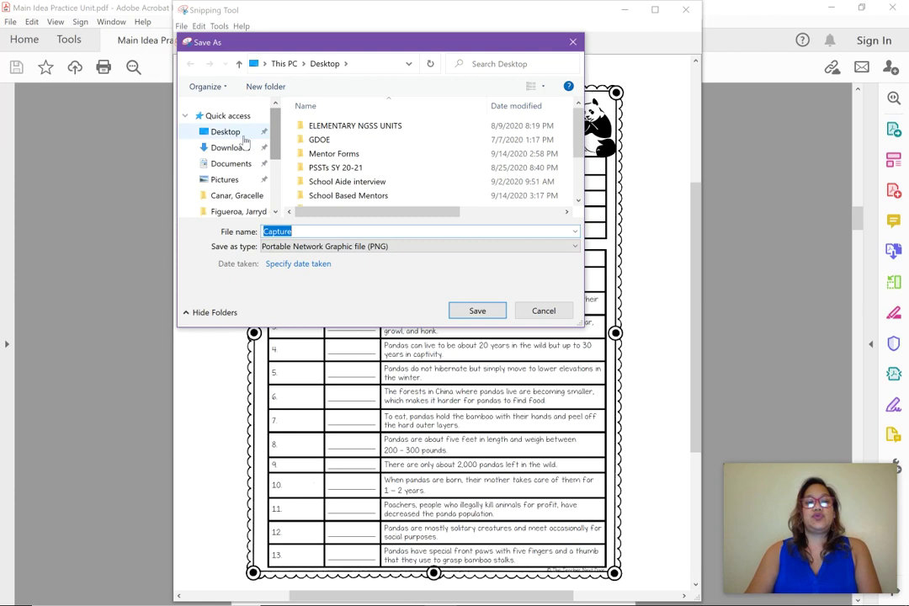
{"action": "left_click", "coordinate": [240, 138]}
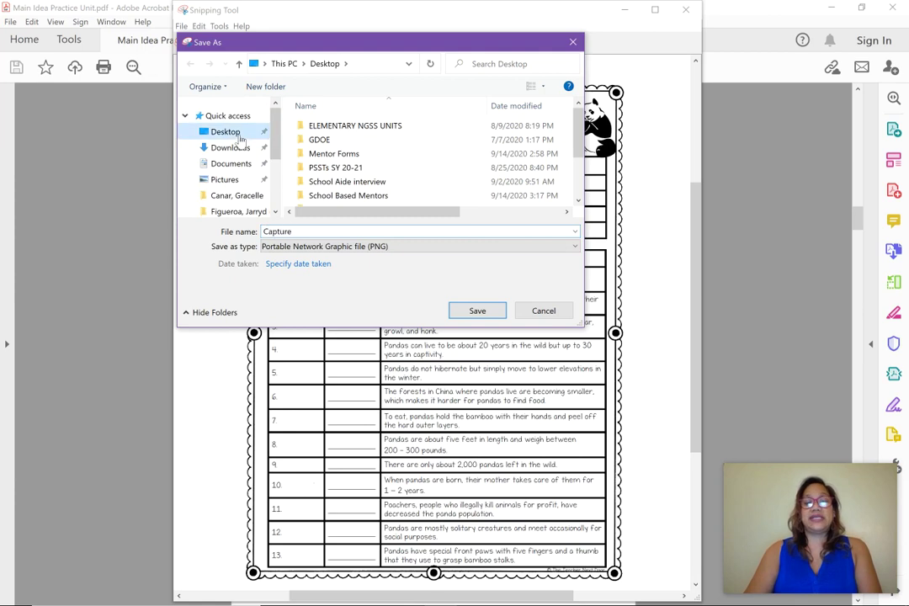
{"action": "double_click", "coordinate": [331, 232]}
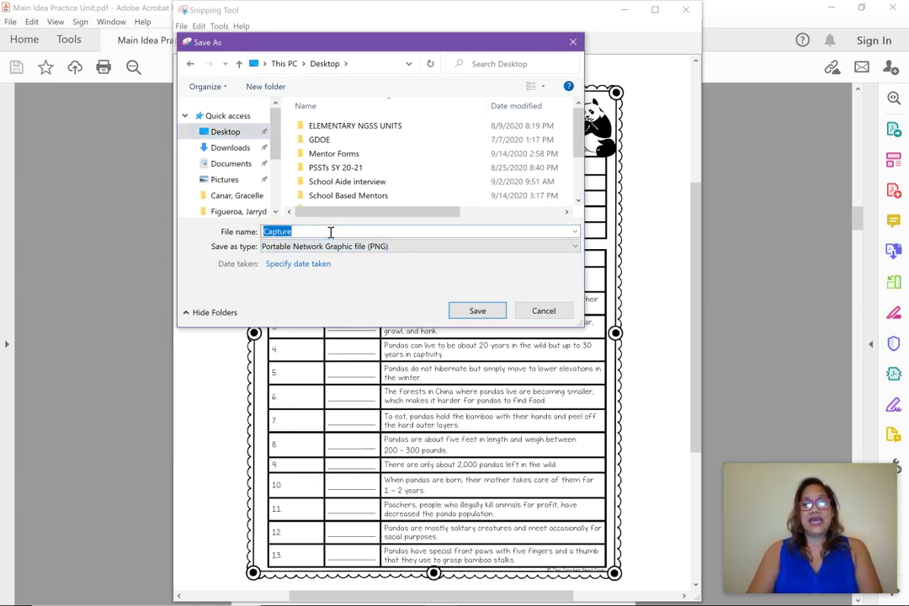
{"action": "type", "text": "Main Ide"}
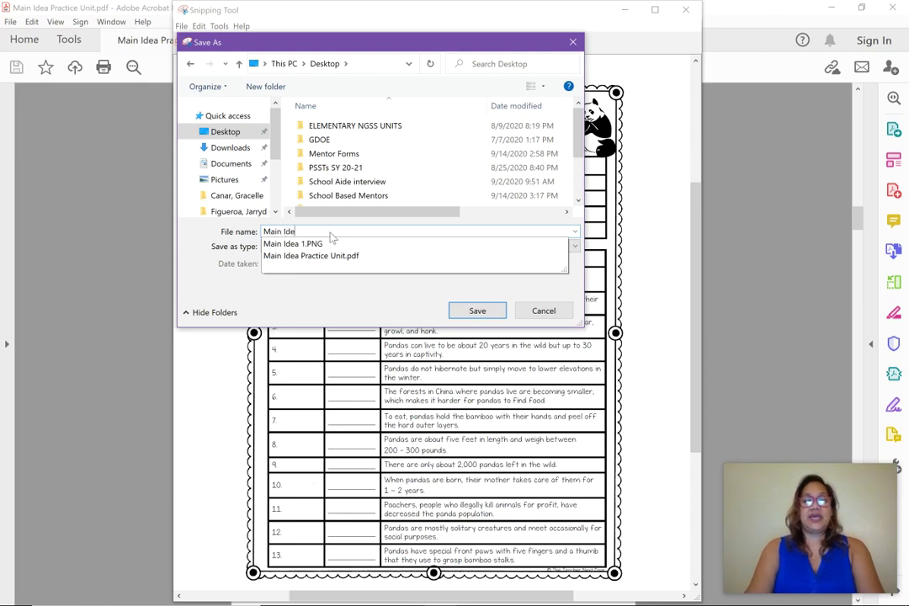
{"action": "type", "text": "a Panda"}
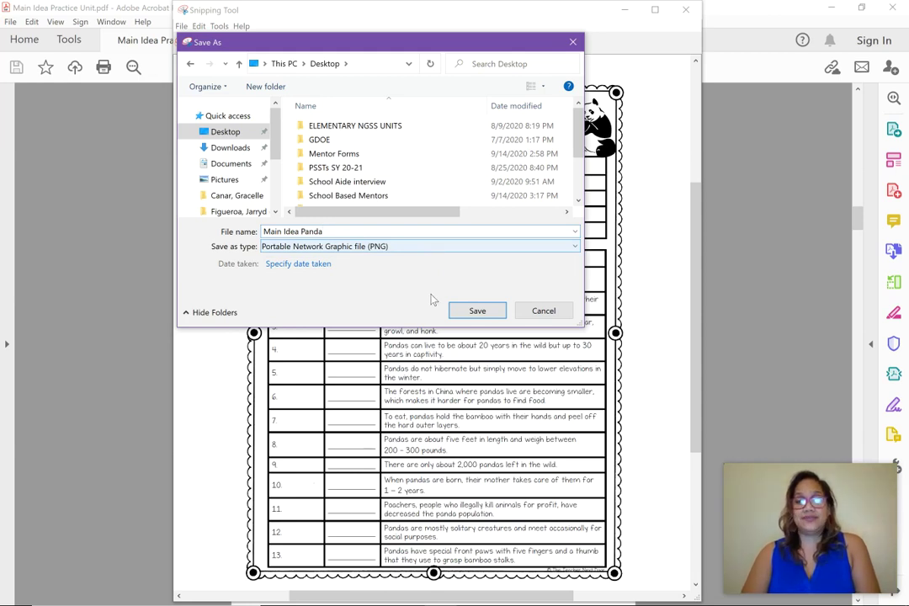
{"action": "left_click", "coordinate": [461, 313]}
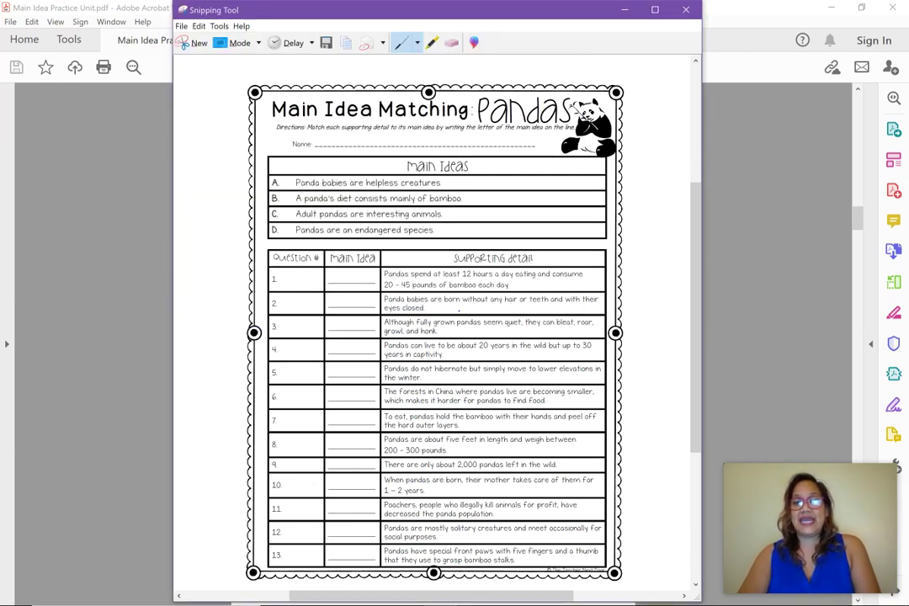
{"action": "left_click", "coordinate": [686, 9]}
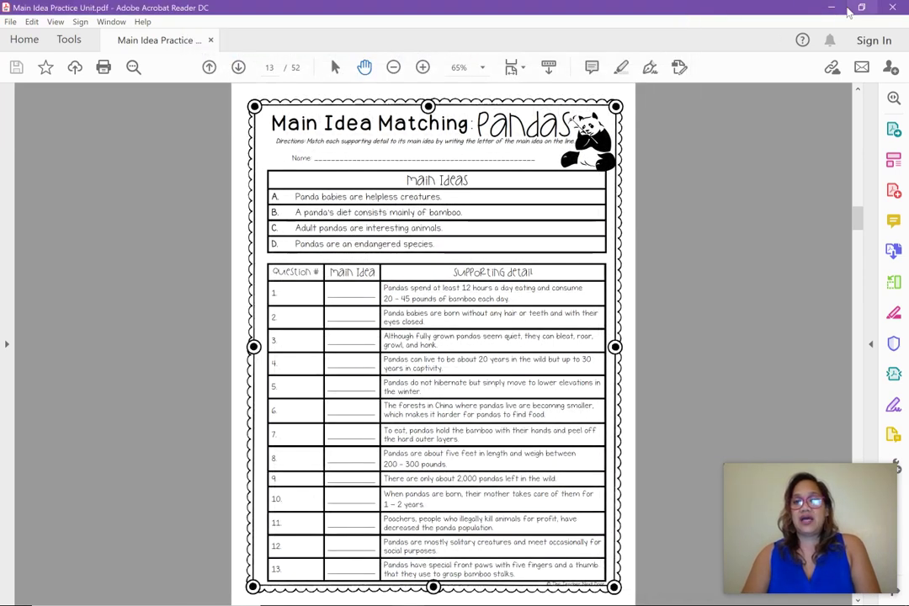
Step: Switch back to the Google Classroom Classes page in Chrome
{"action": "mouse_move", "coordinate": [380, 596]}
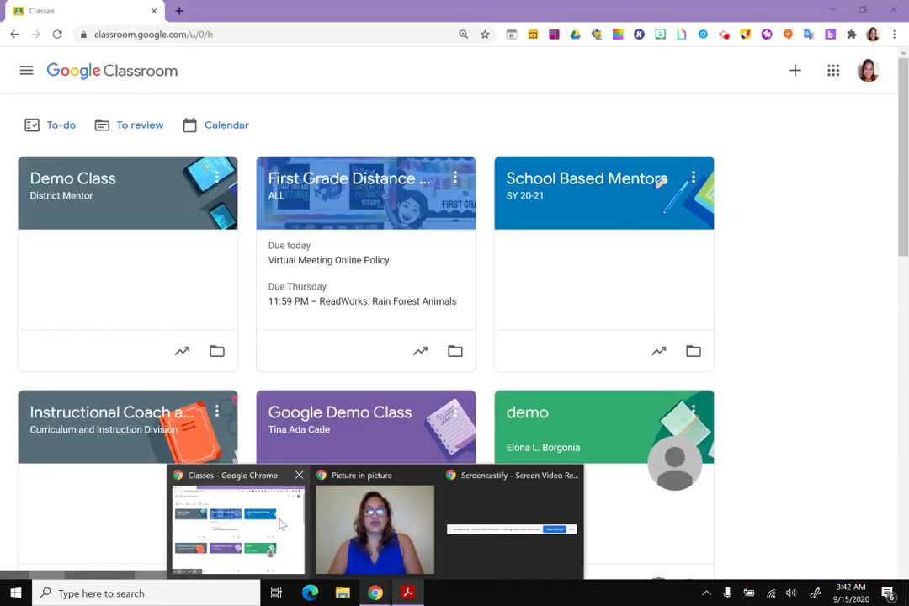
{"action": "left_click", "coordinate": [282, 524]}
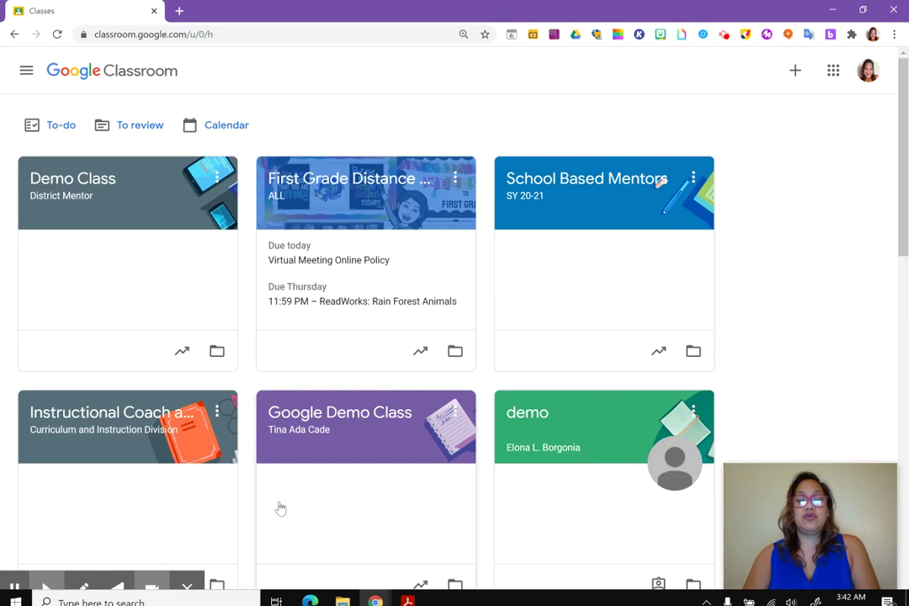
Step: In Demo Class's Classwork tab, create a new Assignment
{"action": "left_click", "coordinate": [72, 181]}
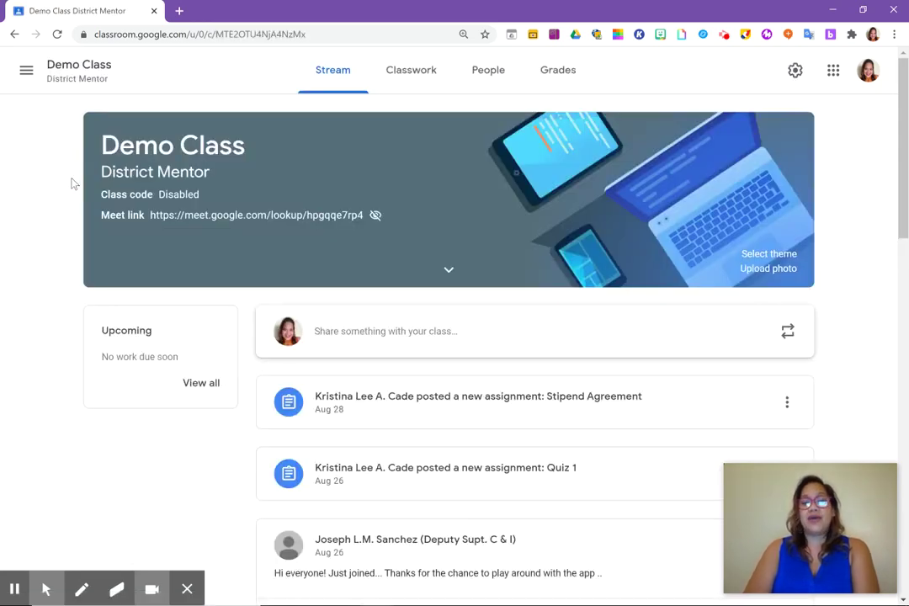
{"action": "left_click", "coordinate": [411, 71]}
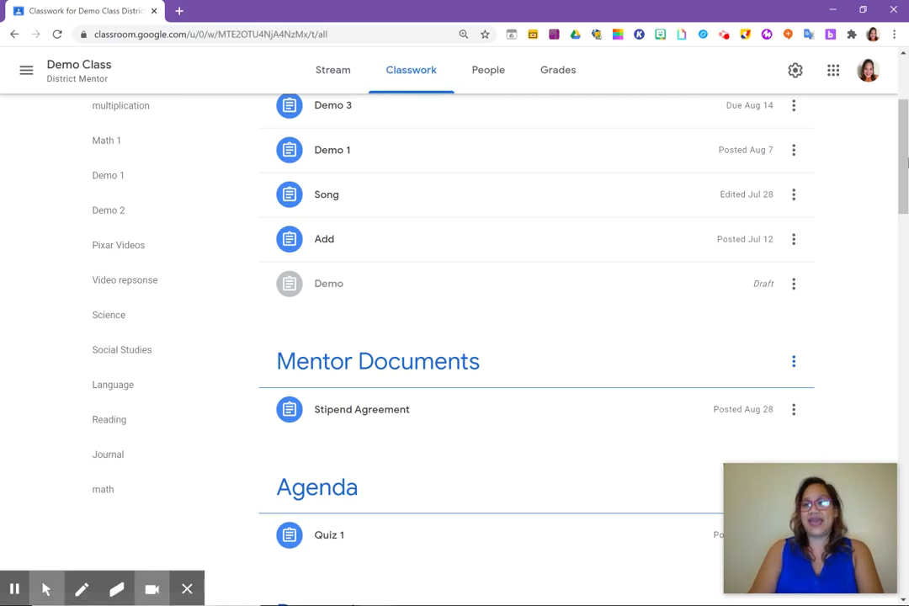
{"action": "left_click", "coordinate": [903, 160]}
{"action": "left_click_drag", "start_coordinate": [902, 159], "coordinate": [900, 135]}
{"action": "left_click", "coordinate": [317, 119]}
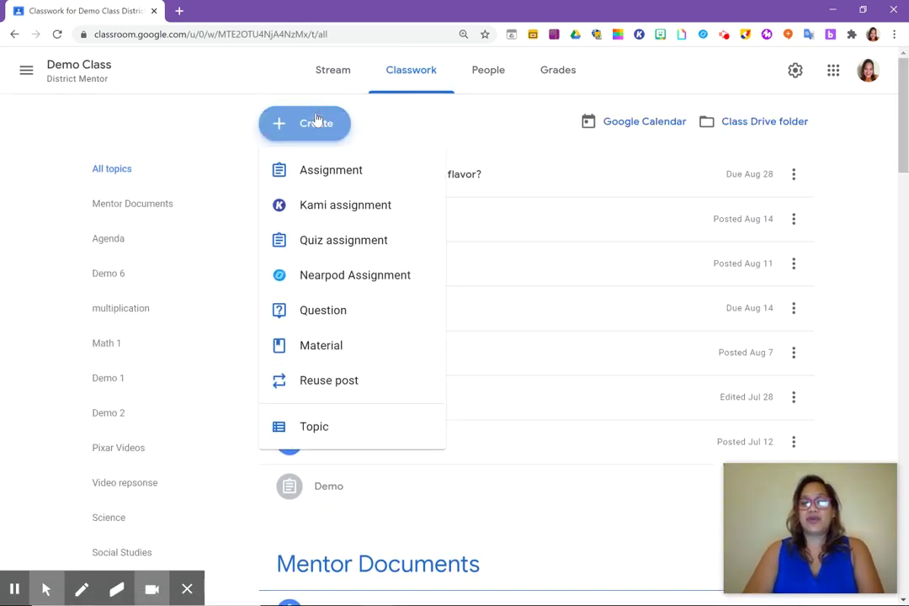
{"action": "left_click", "coordinate": [322, 172]}
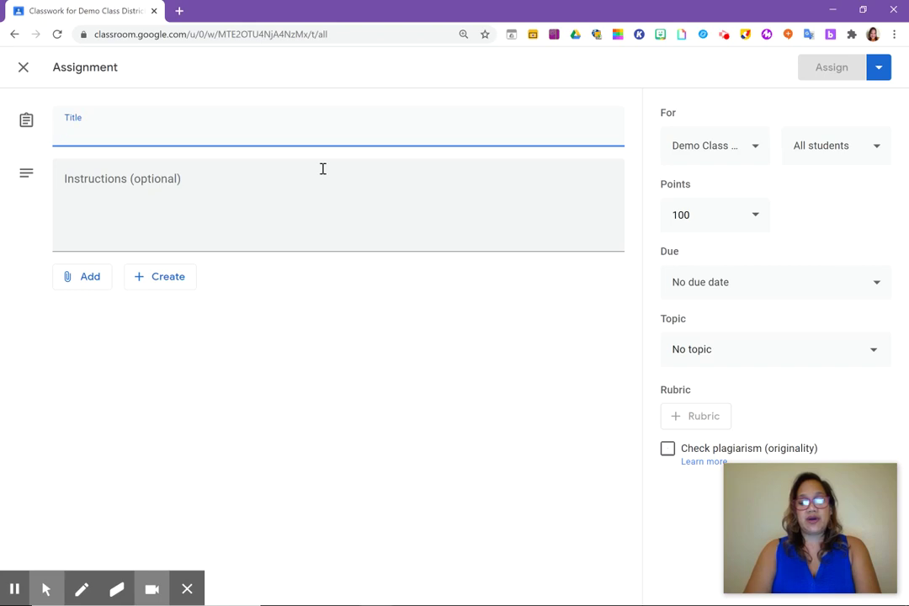
Step: Title the assignment 'Main Idea Pandas' with instructions 'Please see attached to complete'
{"action": "type", "text": "Mai"}
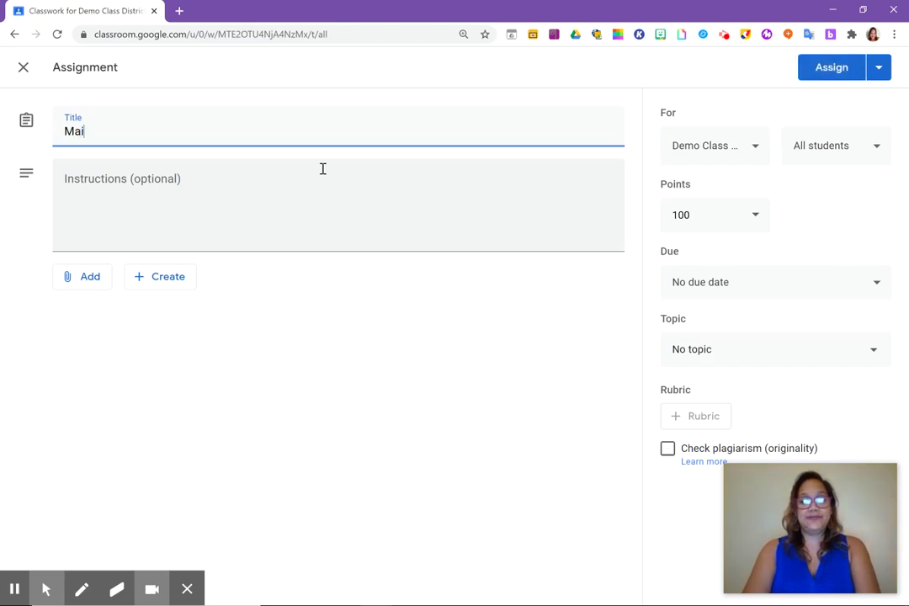
{"action": "type", "text": "n Idea"}
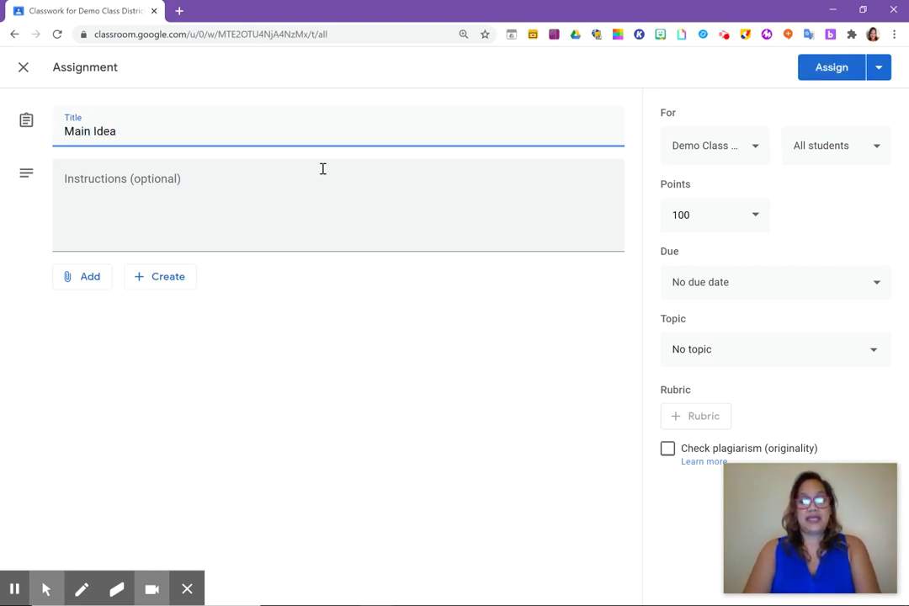
{"action": "type", "text": " Pandas"}
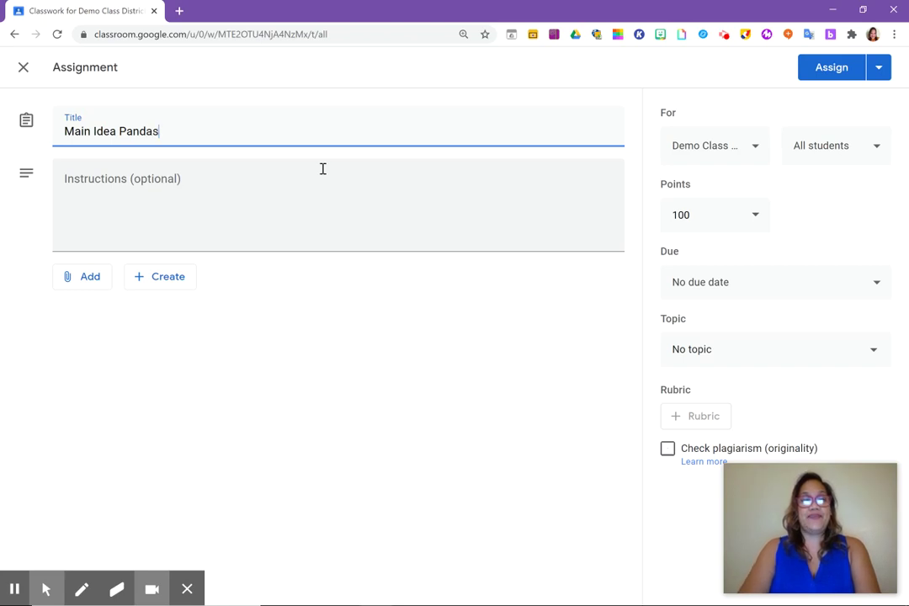
{"action": "left_click", "coordinate": [231, 183]}
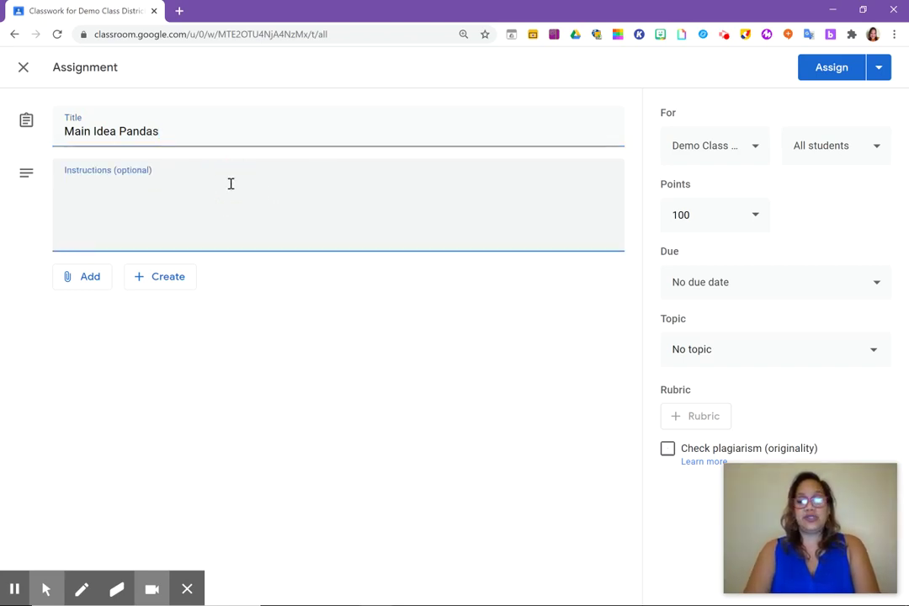
{"action": "type", "text": "Please "}
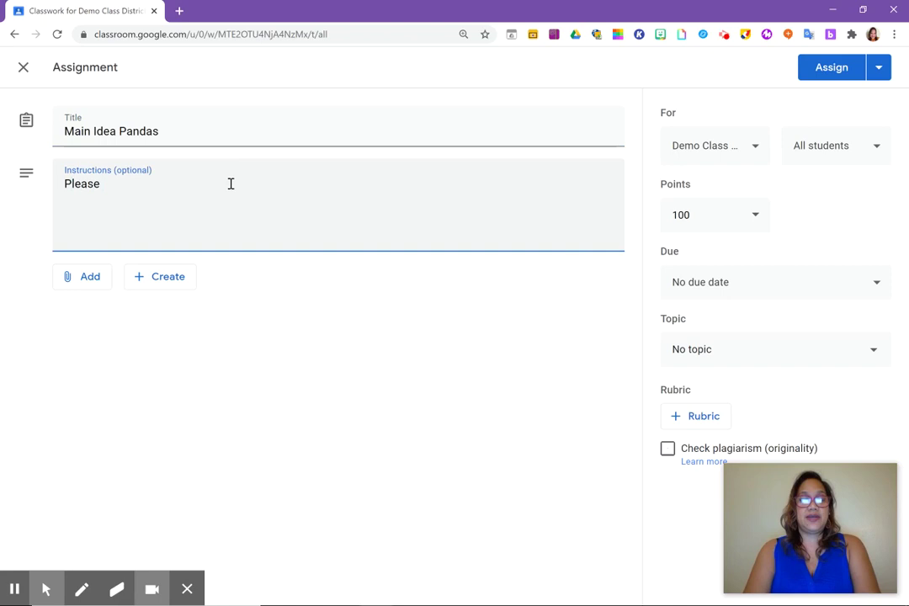
{"action": "type", "text": "see attache"}
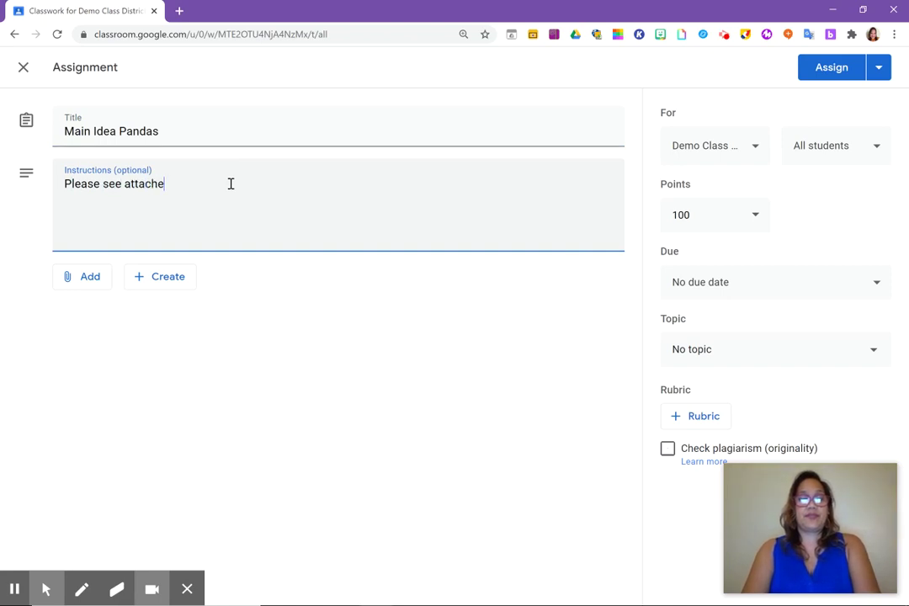
{"action": "type", "text": "d to complete"}
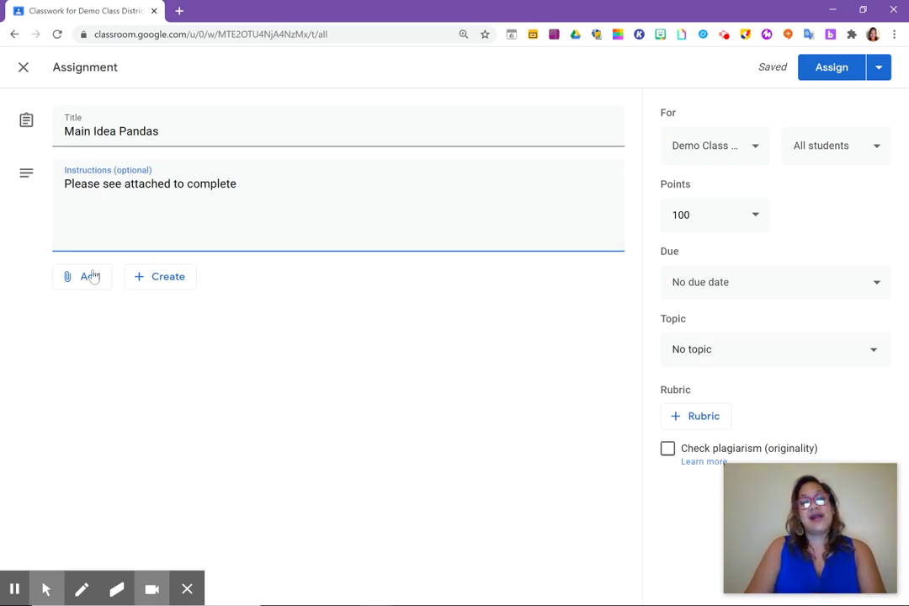
Step: Attach a new Google Slides presentation via the assignment's Create menu
{"action": "left_click", "coordinate": [142, 290]}
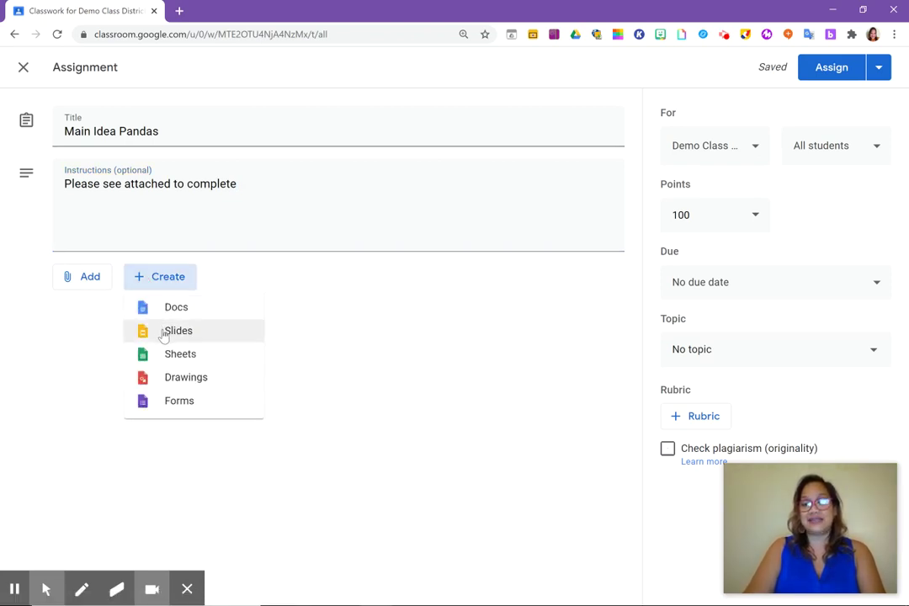
{"action": "left_click", "coordinate": [165, 334]}
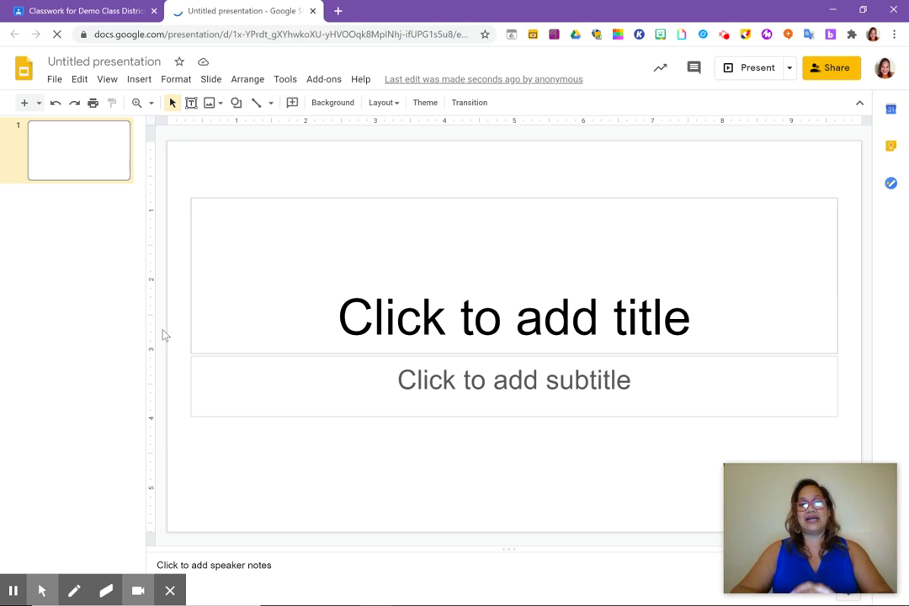
Step: Delete the title and subtitle placeholders from the first slide
{"action": "left_click", "coordinate": [427, 198]}
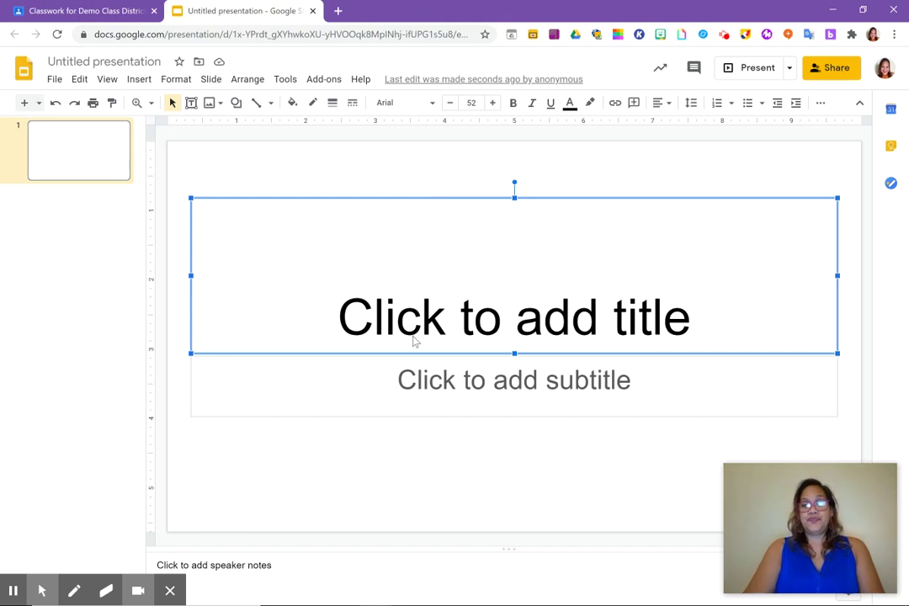
{"action": "key", "text": "Delete"}
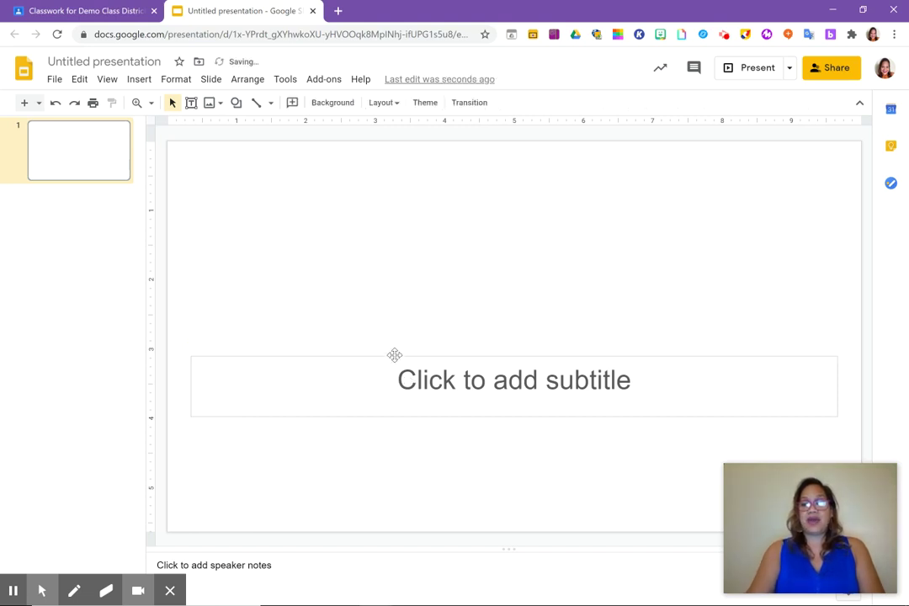
{"action": "left_click", "coordinate": [395, 355]}
{"action": "key", "text": "Delete"}
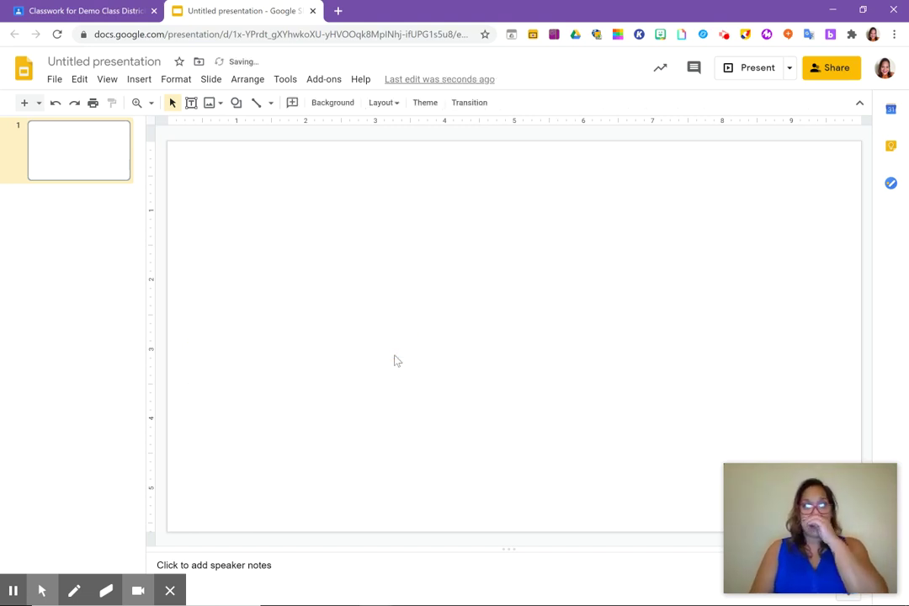
Step: Rename the presentation to 'Main Idea Pandas'
{"action": "left_click", "coordinate": [118, 63]}
{"action": "type", "text": "M"}
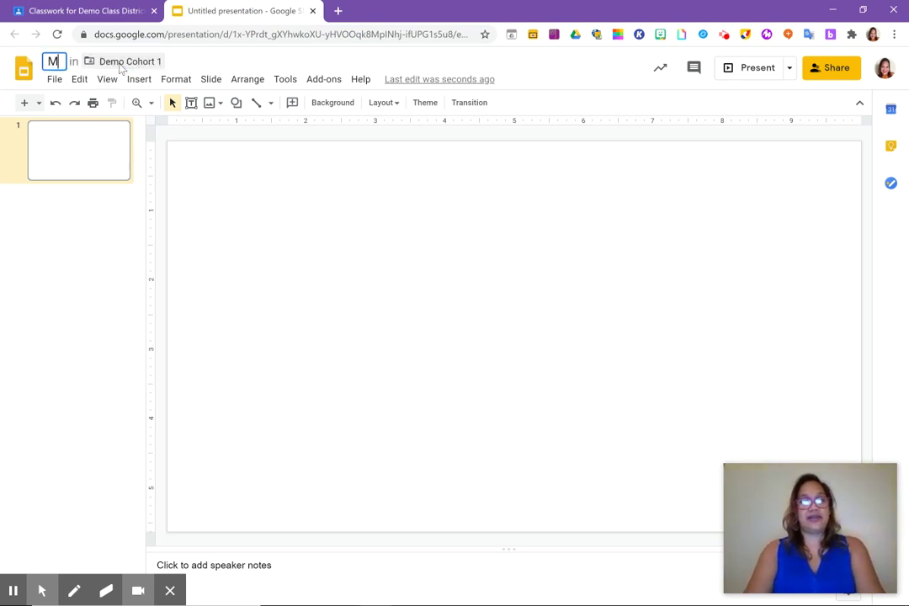
{"action": "type", "text": "ain Idea"}
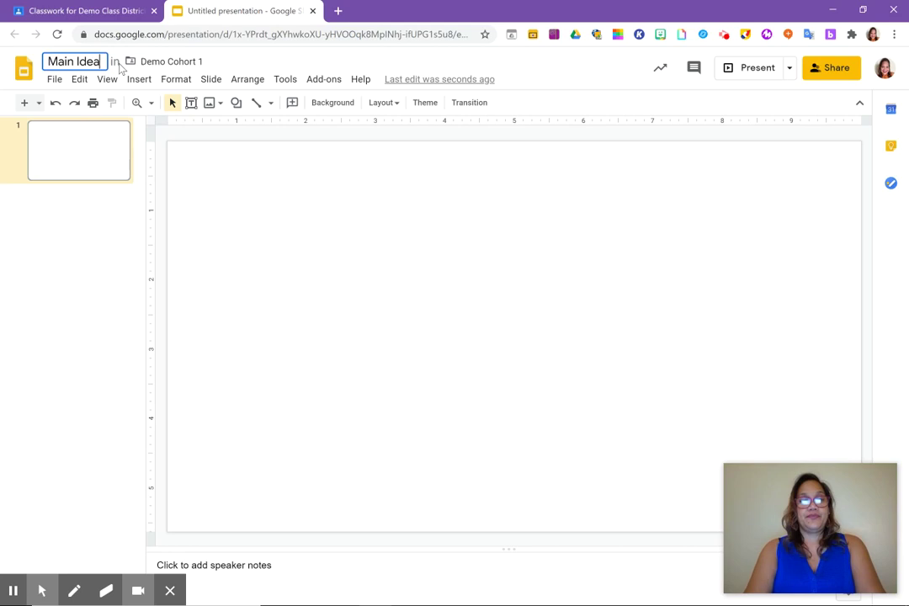
{"action": "type", "text": " Panda"}
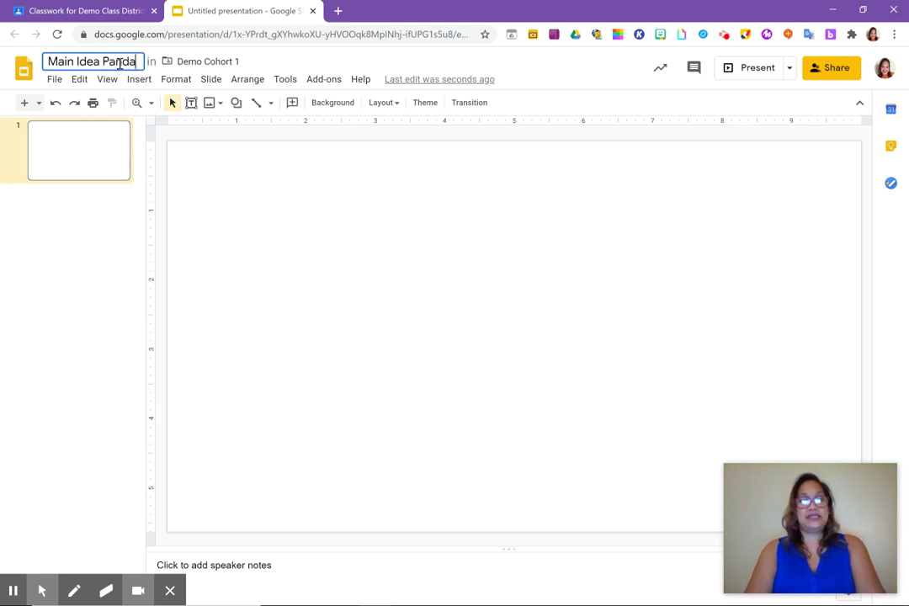
{"action": "type", "text": "s"}
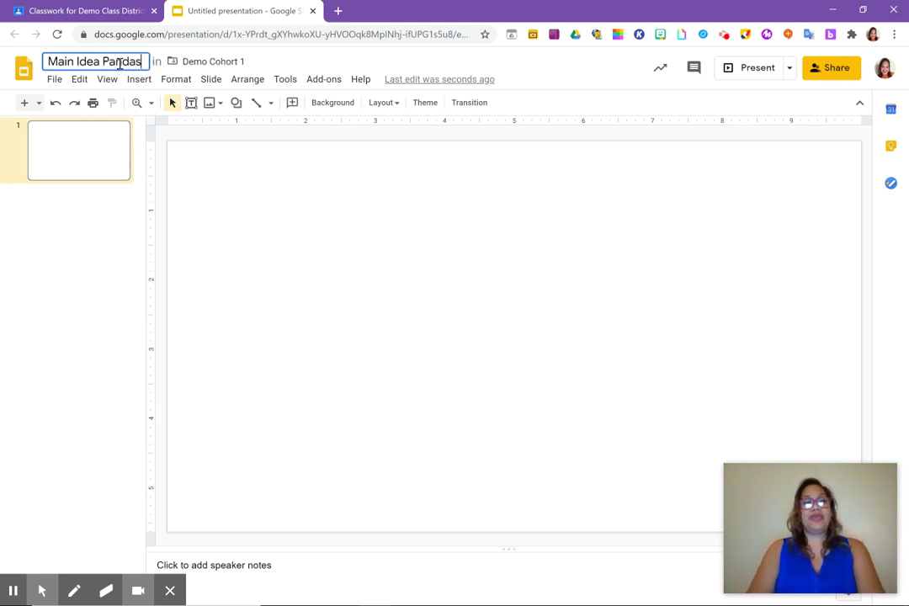
{"action": "left_click", "coordinate": [273, 222]}
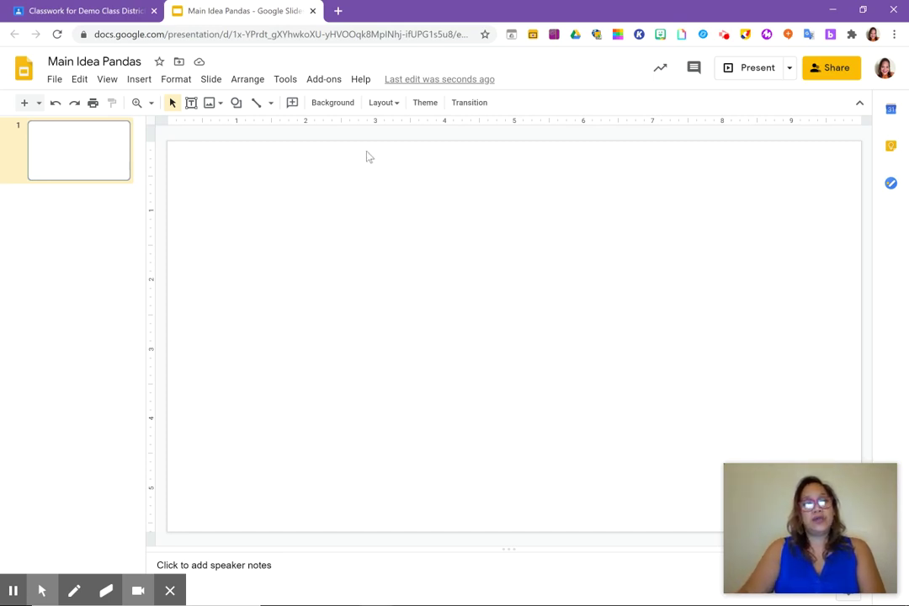
Step: Set a custom page size of 8.5 × 11 inches in Page setup
{"action": "left_click", "coordinate": [55, 80]}
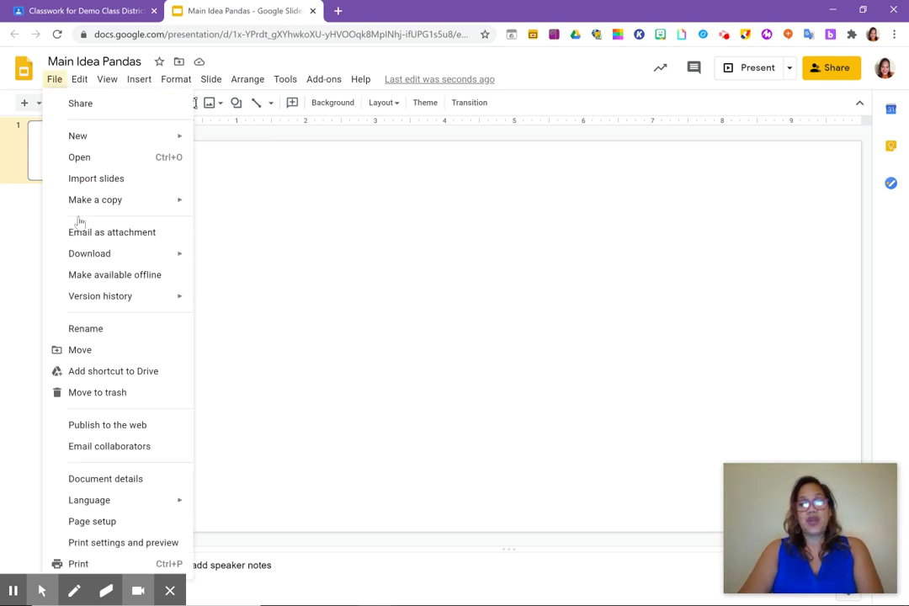
{"action": "left_click", "coordinate": [106, 522]}
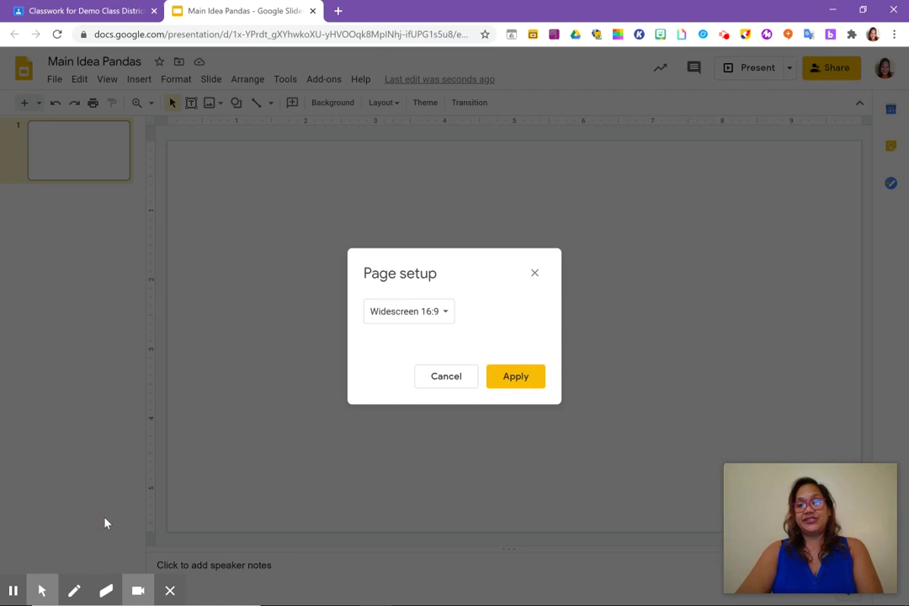
{"action": "left_click", "coordinate": [446, 321]}
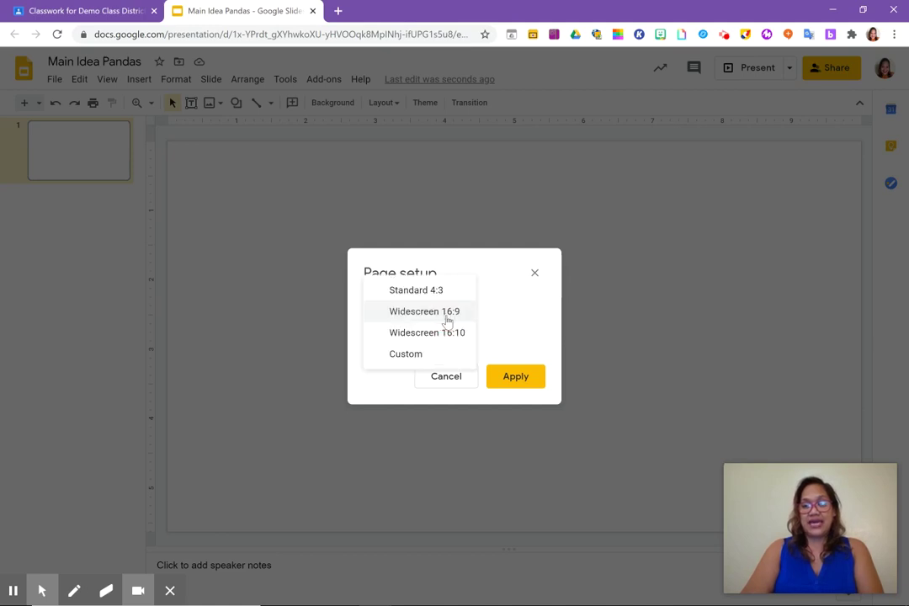
{"action": "left_click", "coordinate": [412, 358]}
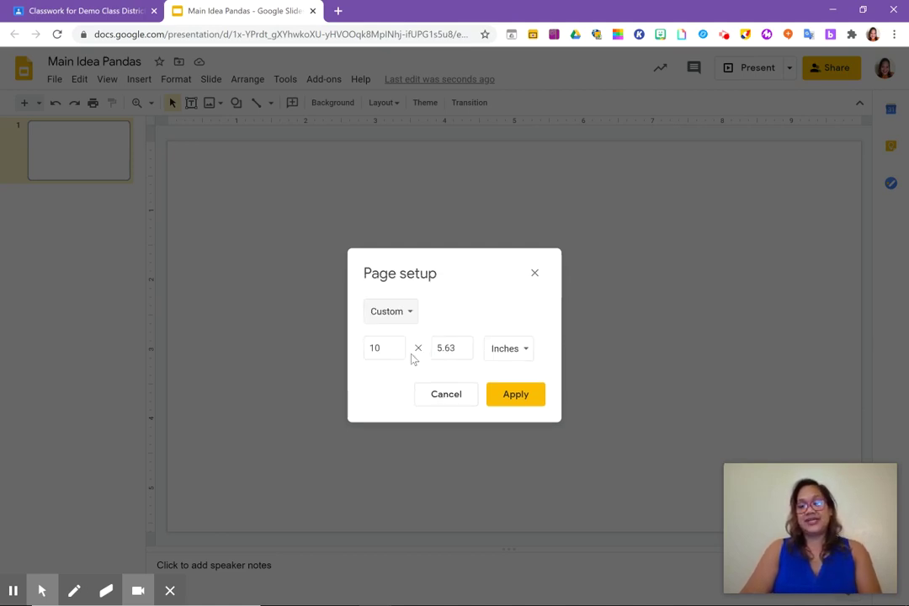
{"action": "left_click", "coordinate": [390, 347]}
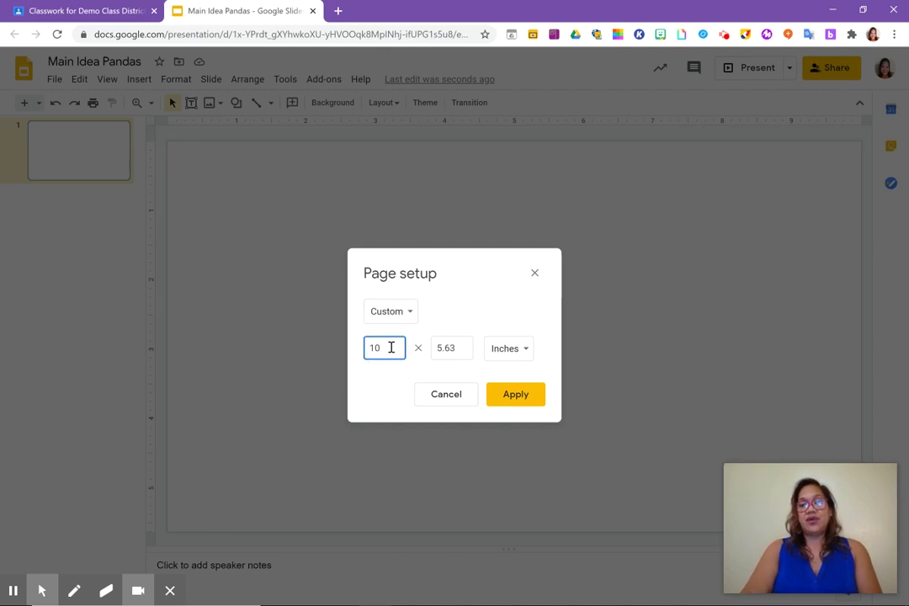
{"action": "left_click_drag", "start_coordinate": [391, 346], "coordinate": [336, 360]}
{"action": "type", "text": "8.5"}
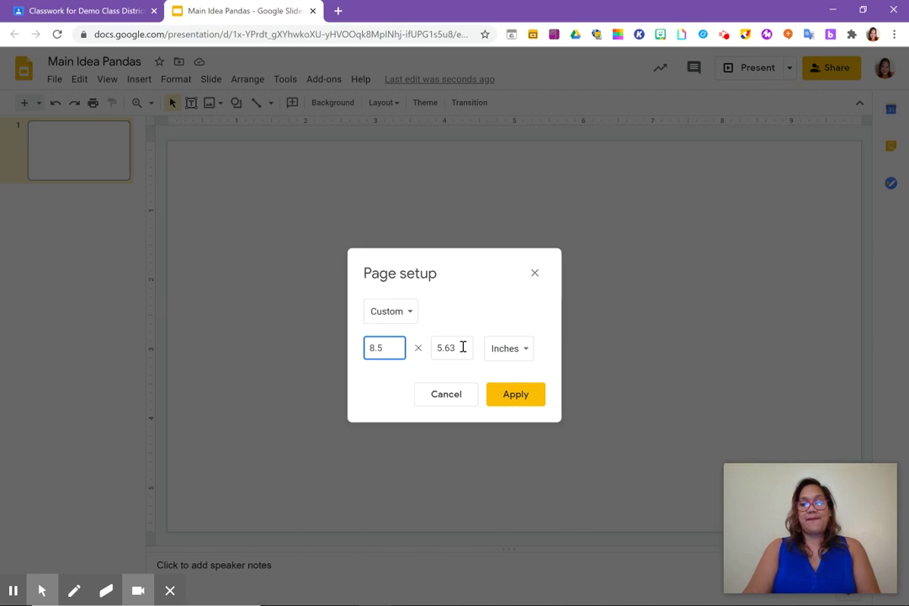
{"action": "left_click_drag", "start_coordinate": [463, 347], "coordinate": [406, 353]}
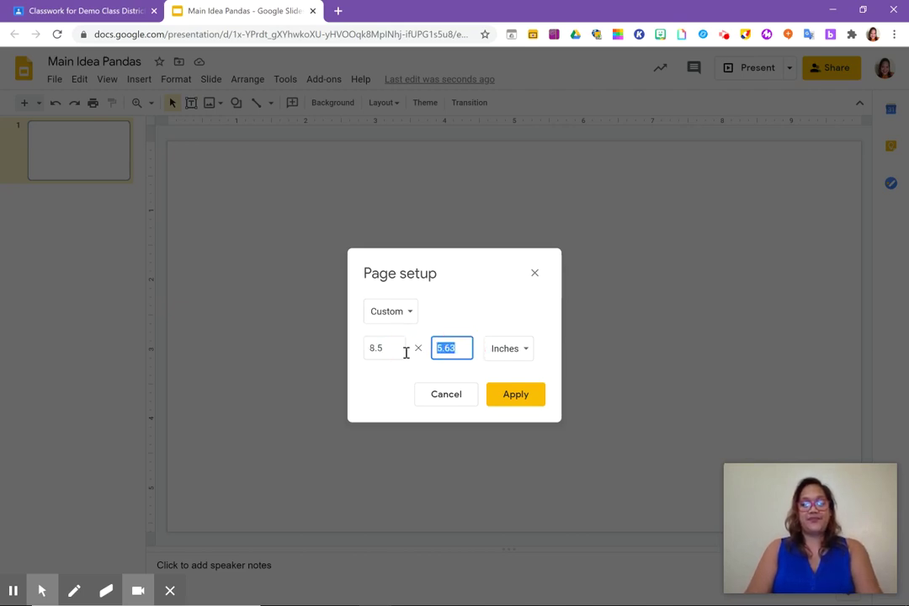
{"action": "type", "text": "11"}
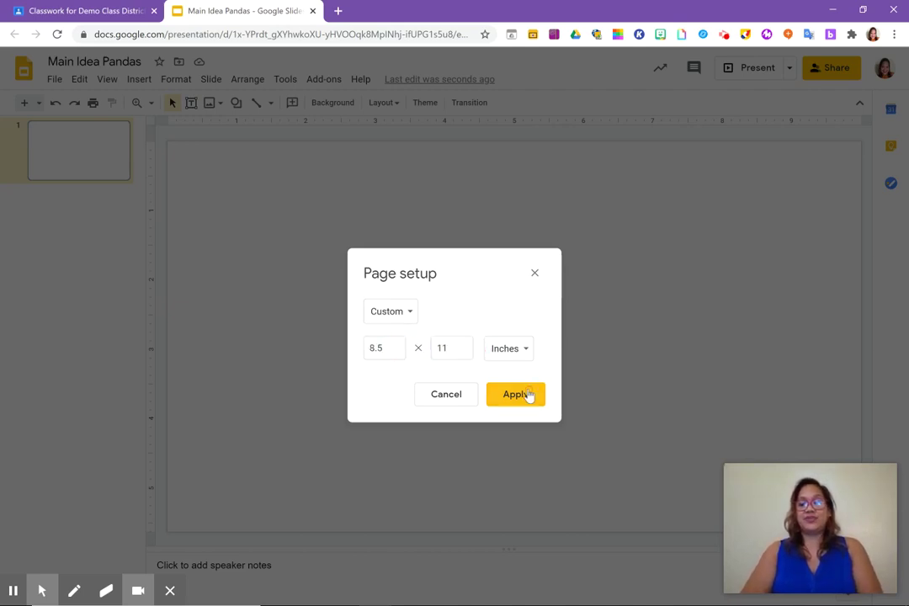
{"action": "left_click", "coordinate": [527, 395]}
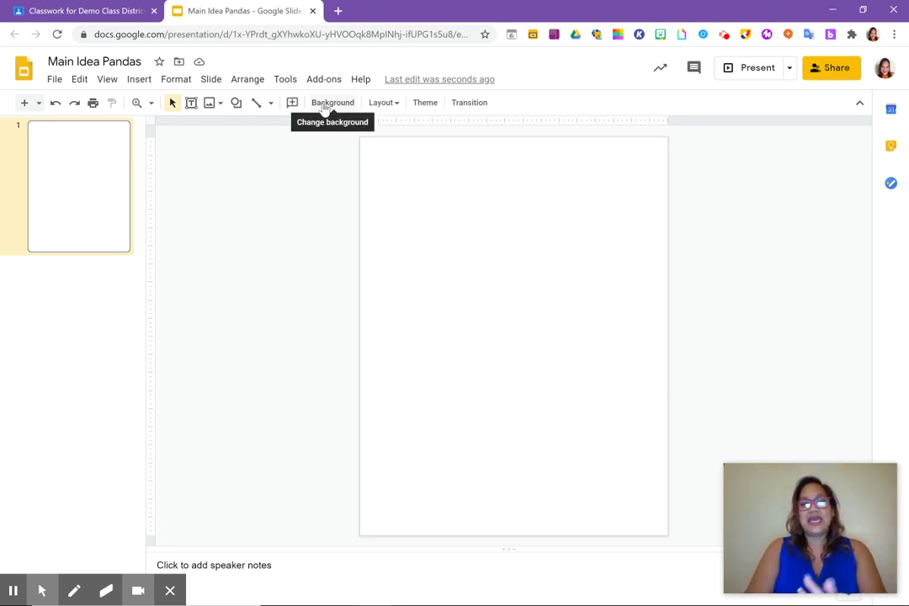
Step: Upload the Main Idea Panda image from the computer onto the slide
{"action": "left_click", "coordinate": [139, 79]}
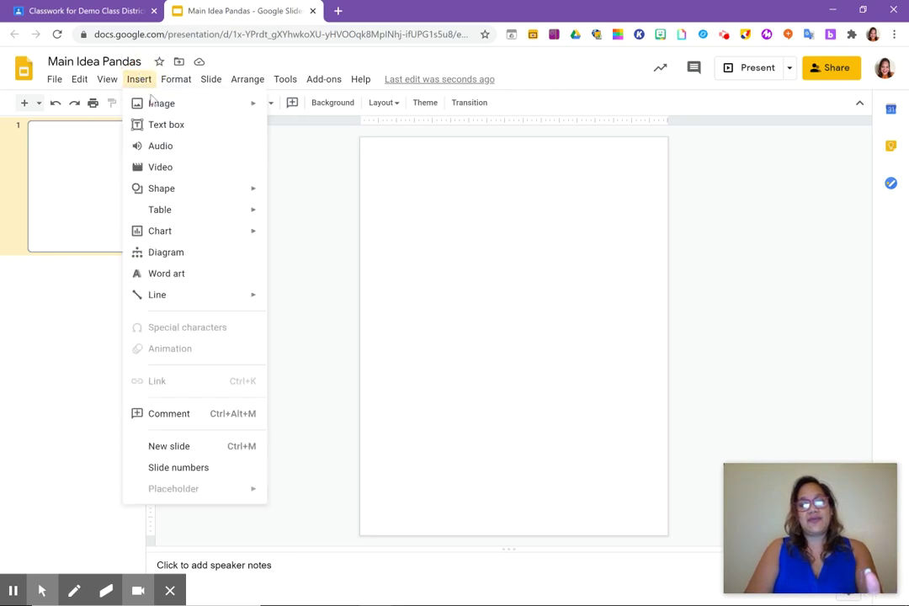
{"action": "mouse_move", "coordinate": [156, 102]}
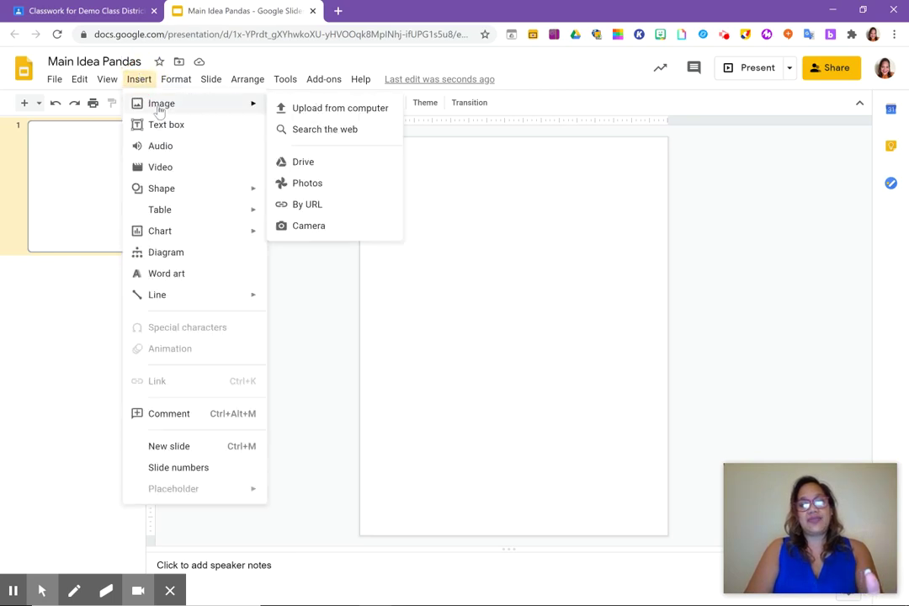
{"action": "left_click", "coordinate": [316, 112]}
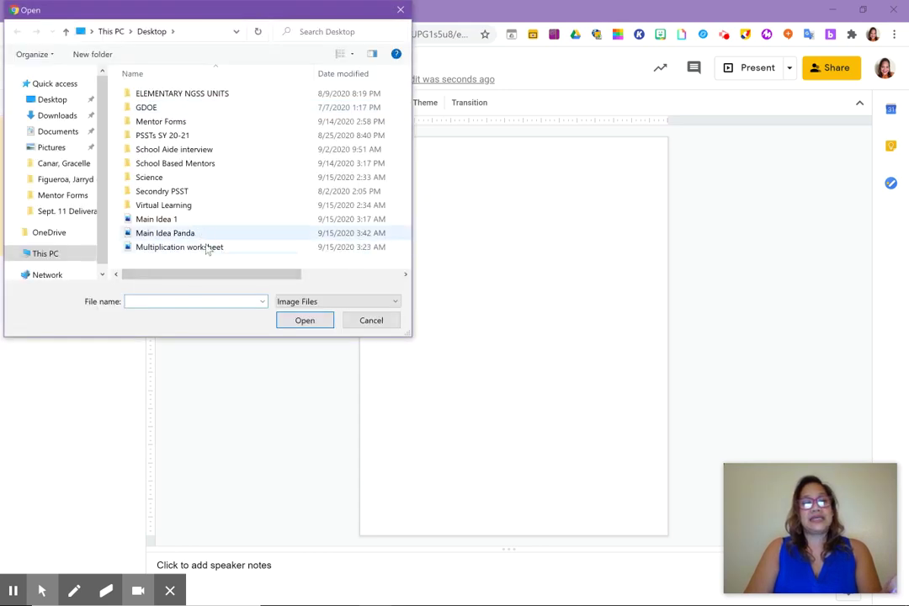
{"action": "left_click", "coordinate": [206, 234]}
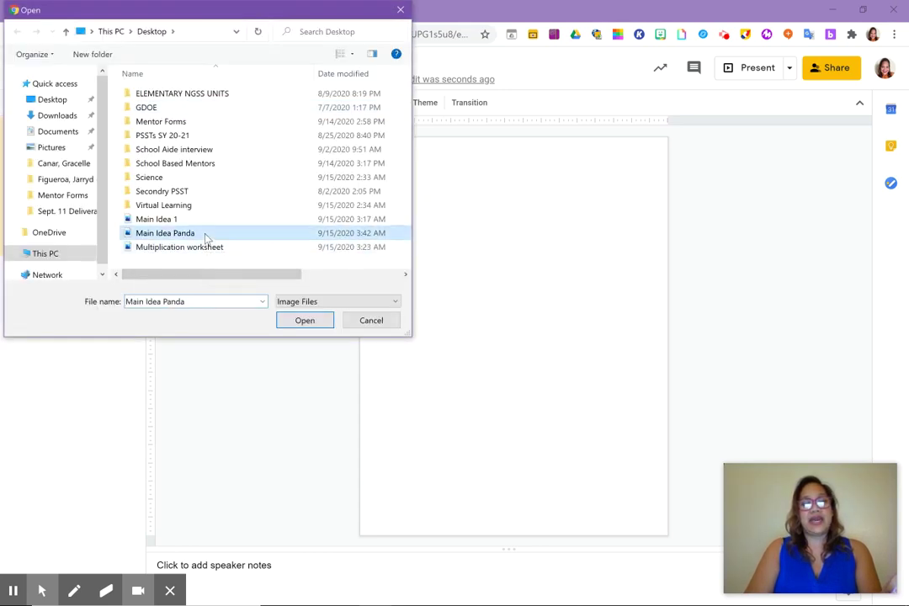
{"action": "left_click", "coordinate": [297, 319]}
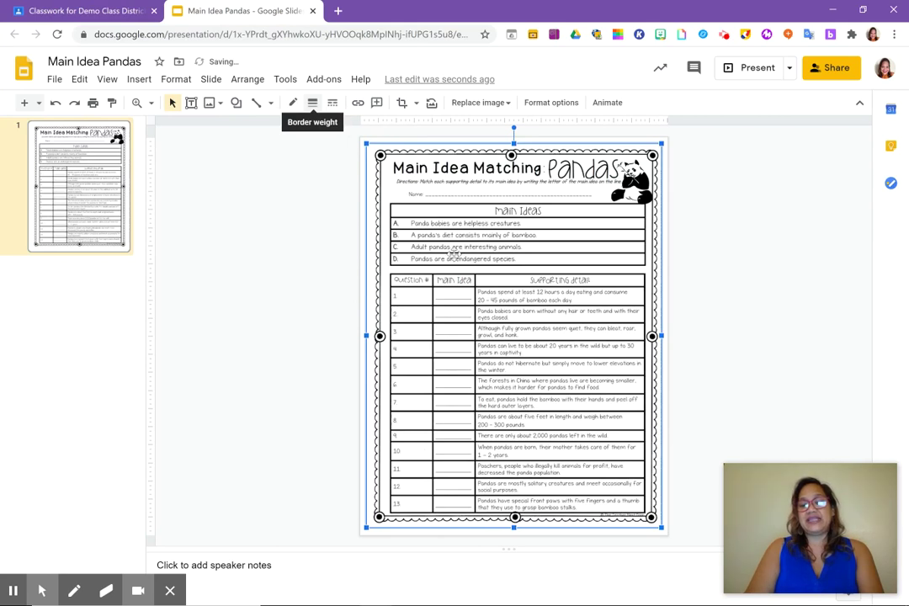
{"action": "left_click", "coordinate": [720, 245]}
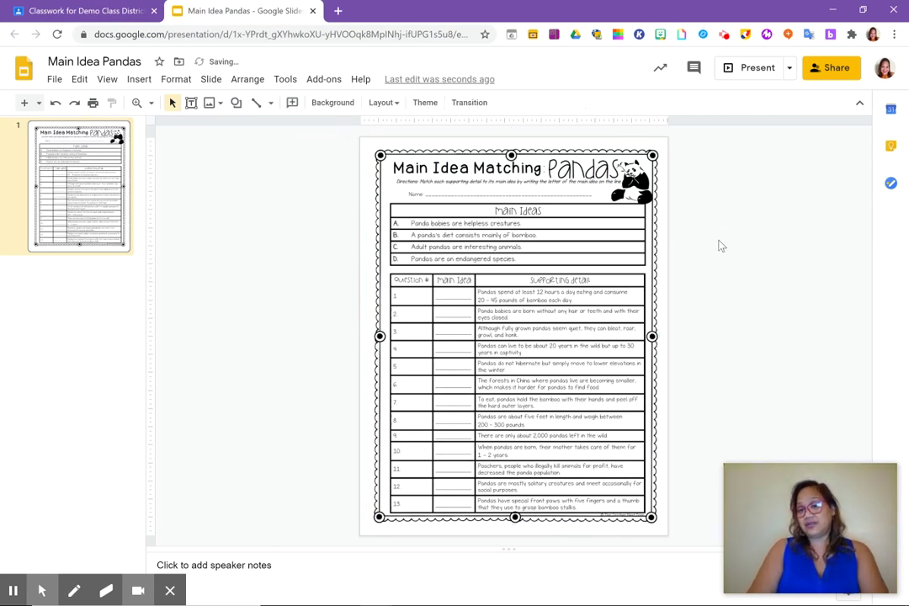
Step: Move and shrink the worksheet image, then delete it from the slide
{"action": "left_click", "coordinate": [566, 300]}
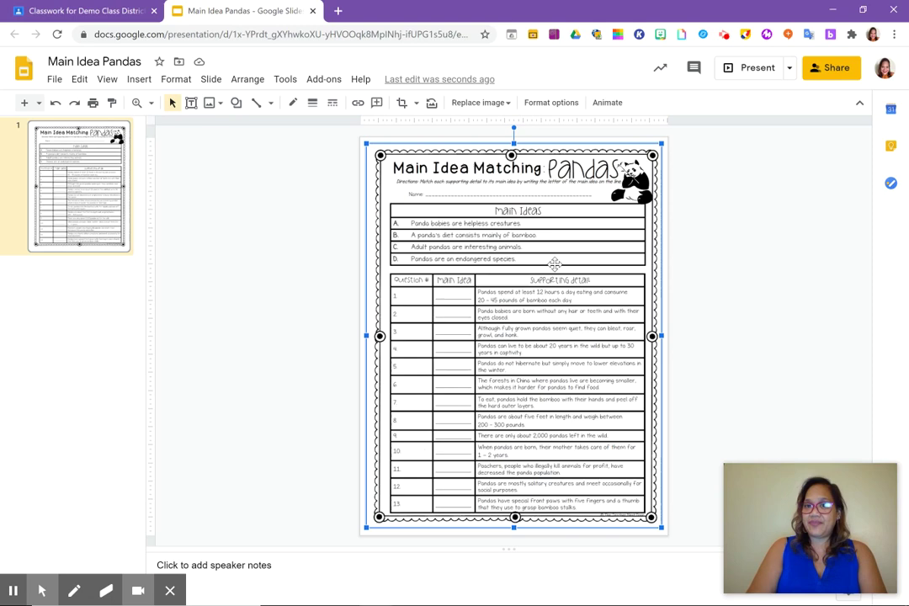
{"action": "left_click_drag", "start_coordinate": [555, 264], "coordinate": [439, 268]}
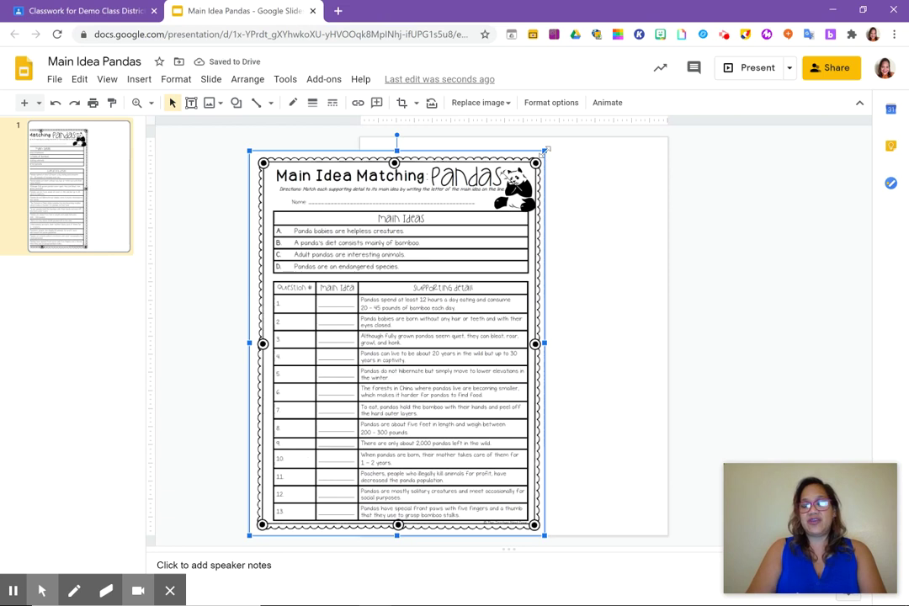
{"action": "left_click_drag", "start_coordinate": [545, 151], "coordinate": [460, 298]}
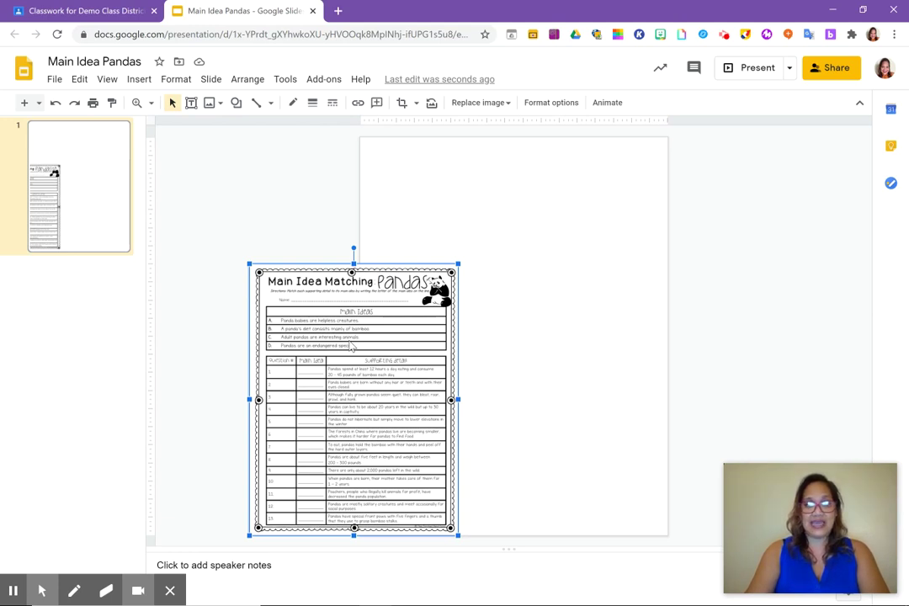
{"action": "key", "text": "Delete"}
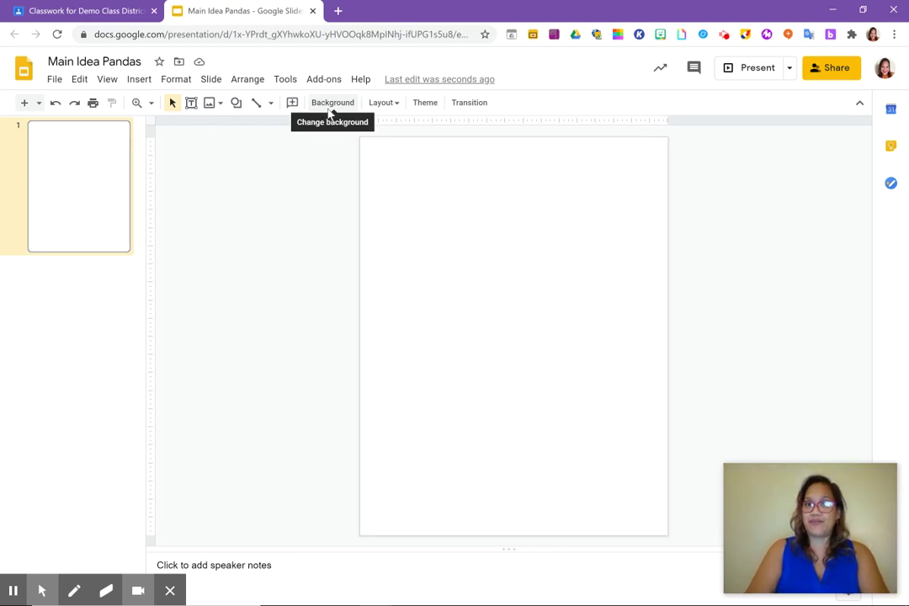
Step: Set the Main Idea Panda image from the Desktop as the slide background
{"action": "left_click", "coordinate": [332, 103]}
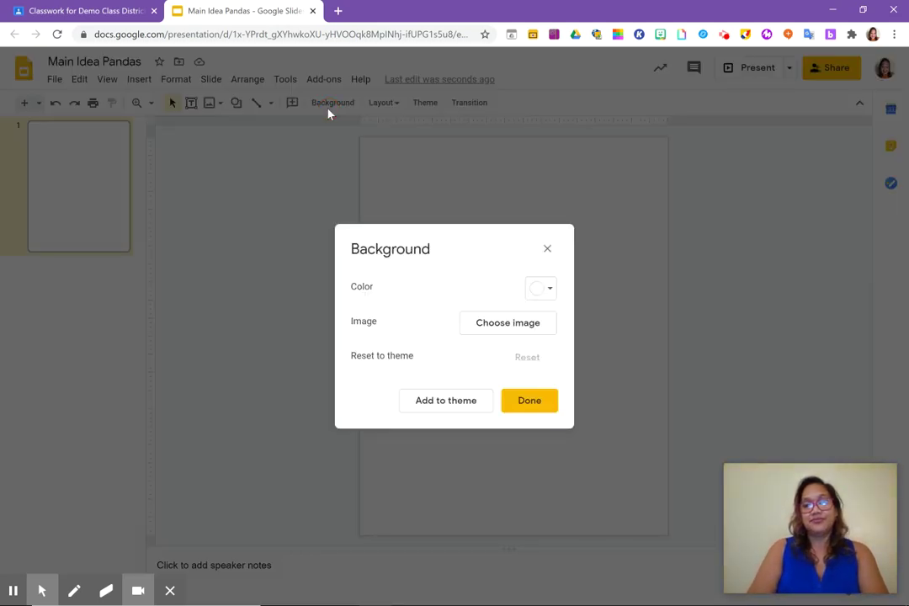
{"action": "left_click", "coordinate": [492, 326]}
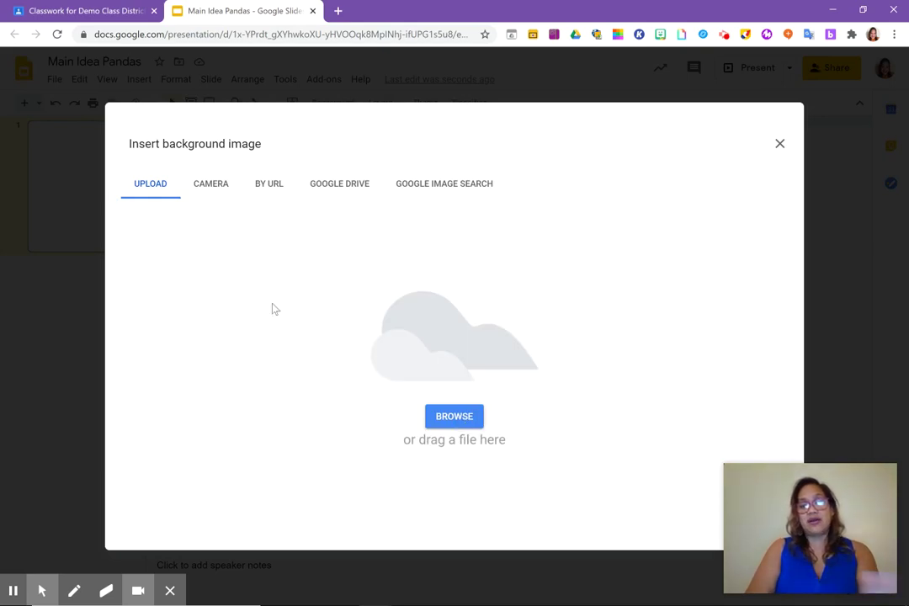
{"action": "left_click", "coordinate": [455, 416]}
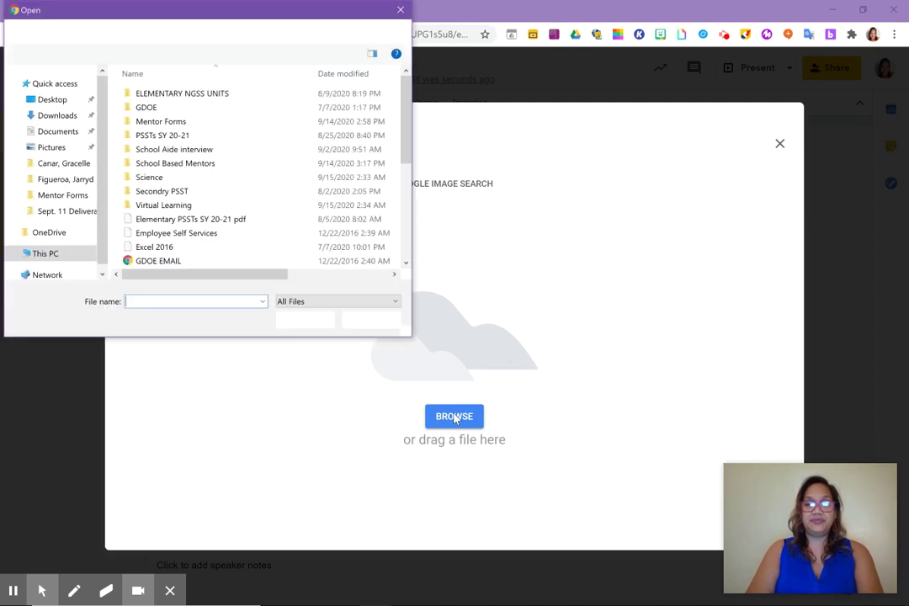
{"action": "left_click", "coordinate": [47, 103]}
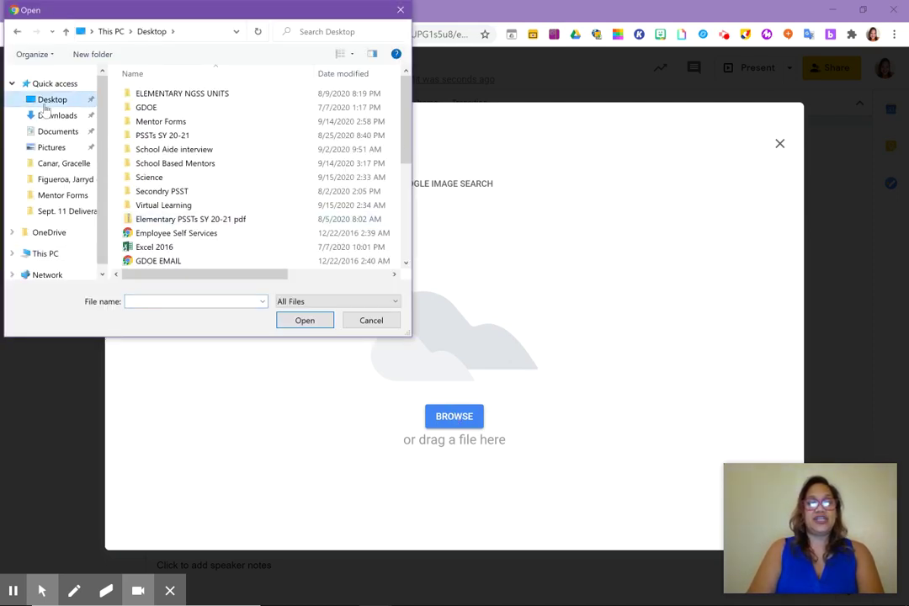
{"action": "scroll", "coordinate": [253, 152], "scroll_direction": "down", "scroll_amount": 3}
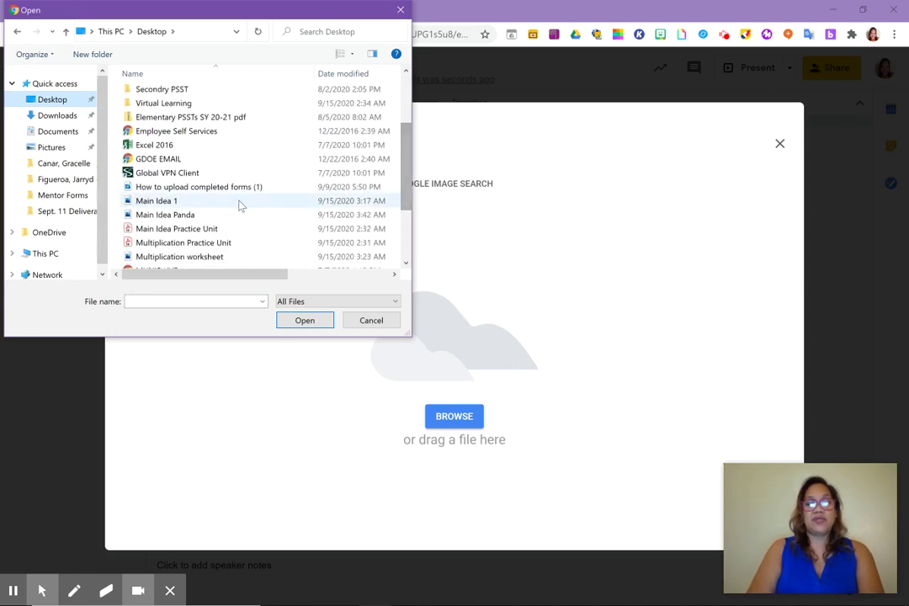
{"action": "left_click", "coordinate": [198, 216]}
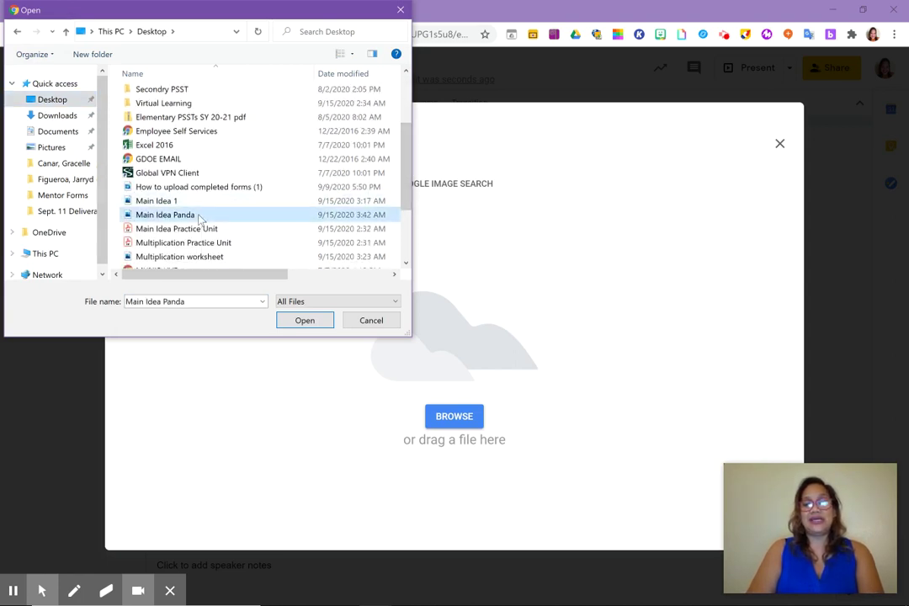
{"action": "left_click", "coordinate": [305, 319]}
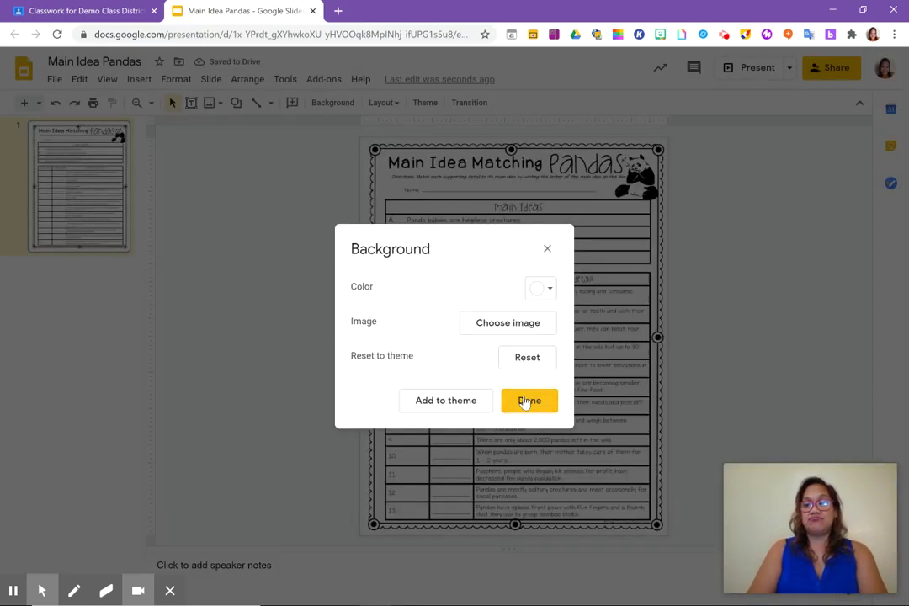
{"action": "left_click", "coordinate": [528, 400]}
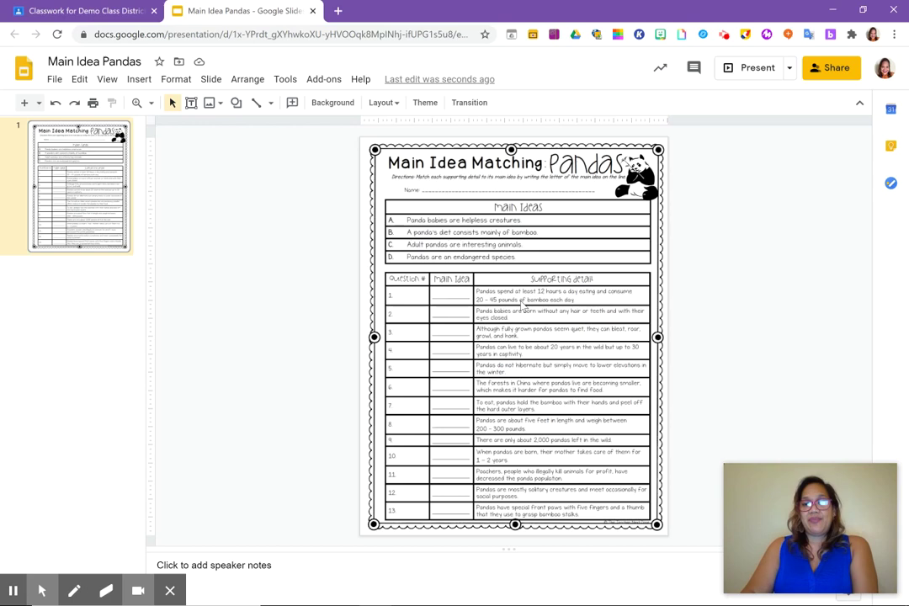
{"action": "left_click_drag", "start_coordinate": [465, 278], "coordinate": [597, 353]}
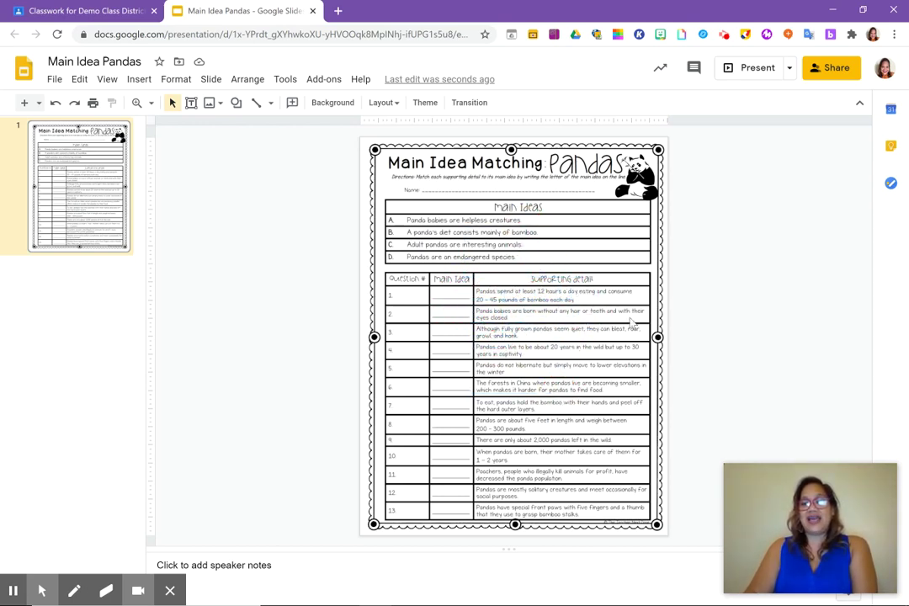
{"action": "left_click", "coordinate": [686, 345]}
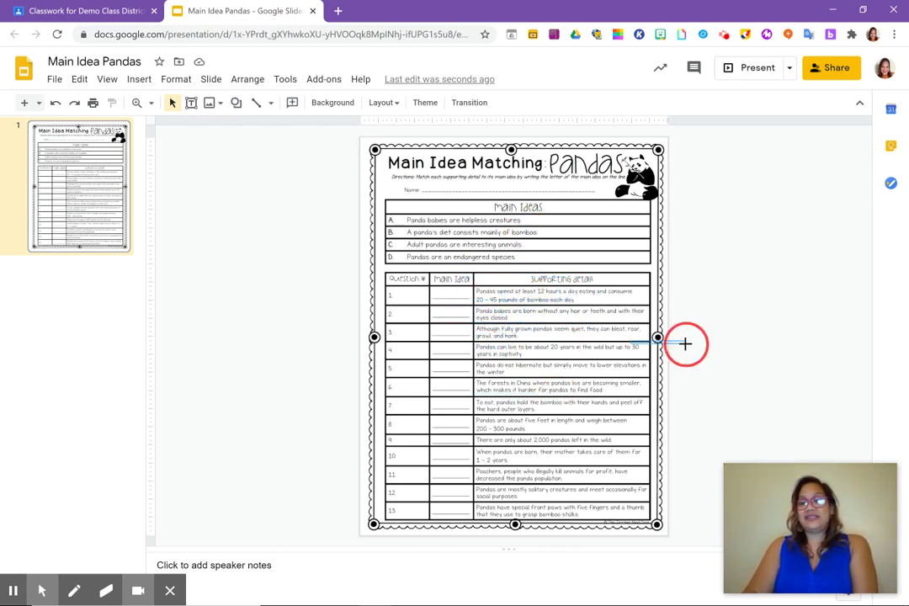
{"action": "left_click", "coordinate": [446, 301]}
{"action": "left_click", "coordinate": [450, 337]}
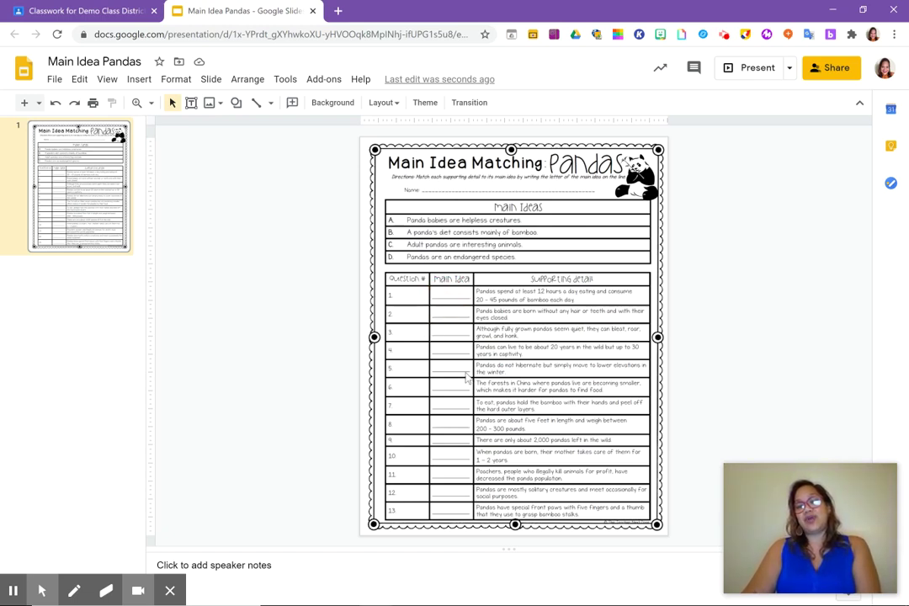
{"action": "left_click", "coordinate": [438, 495]}
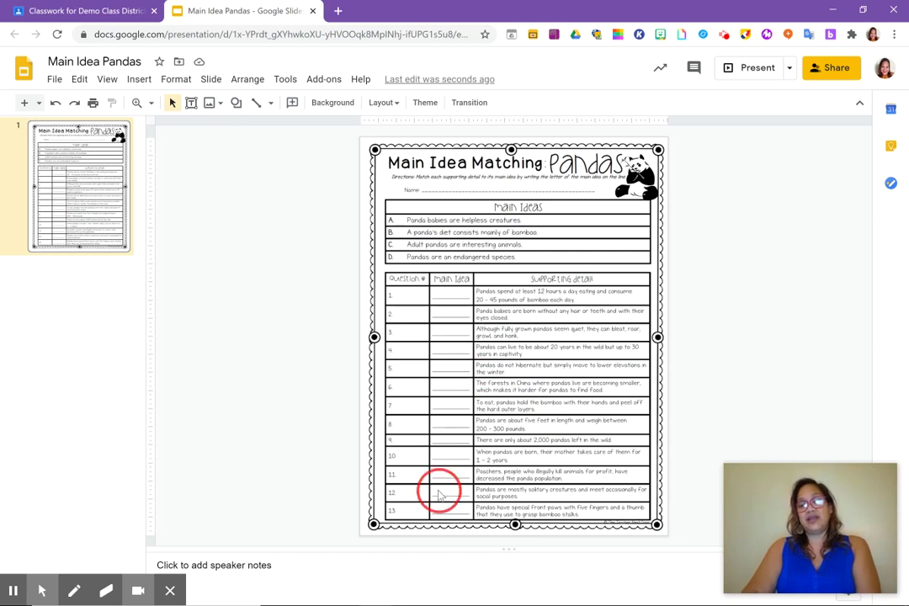
Step: Zoom the slide to 100% and scroll up to the worksheet's title
{"action": "left_click", "coordinate": [151, 103]}
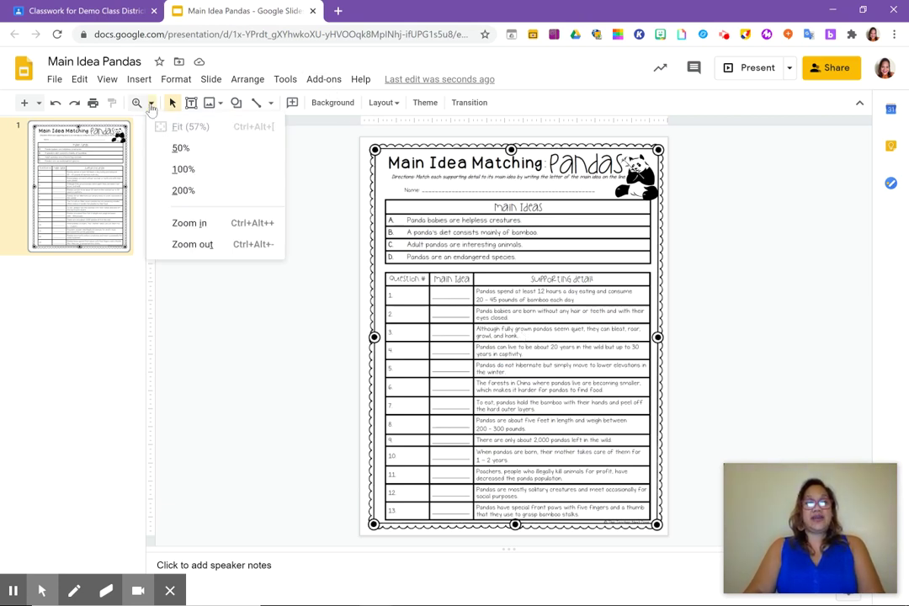
{"action": "left_click", "coordinate": [173, 171]}
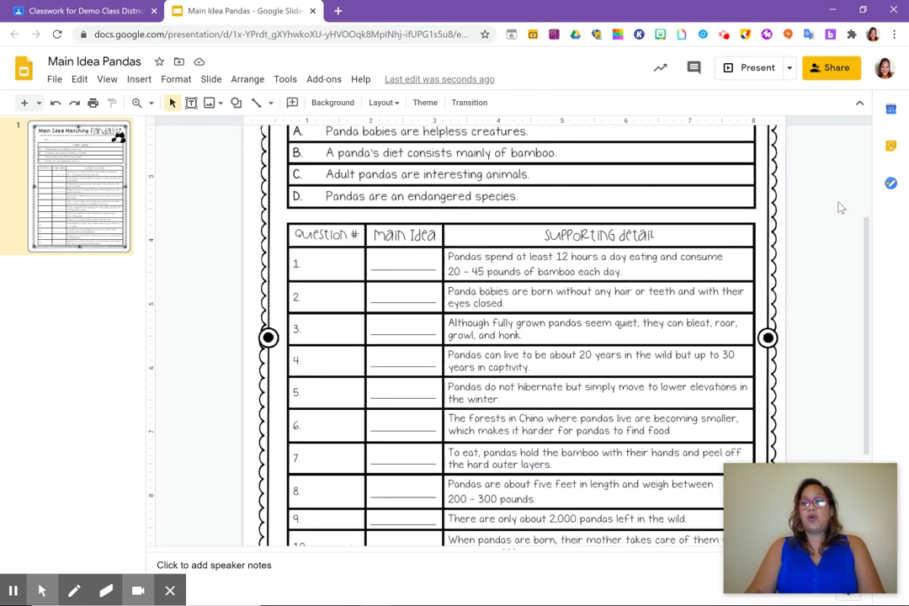
{"action": "left_click_drag", "start_coordinate": [866, 244], "coordinate": [867, 211]}
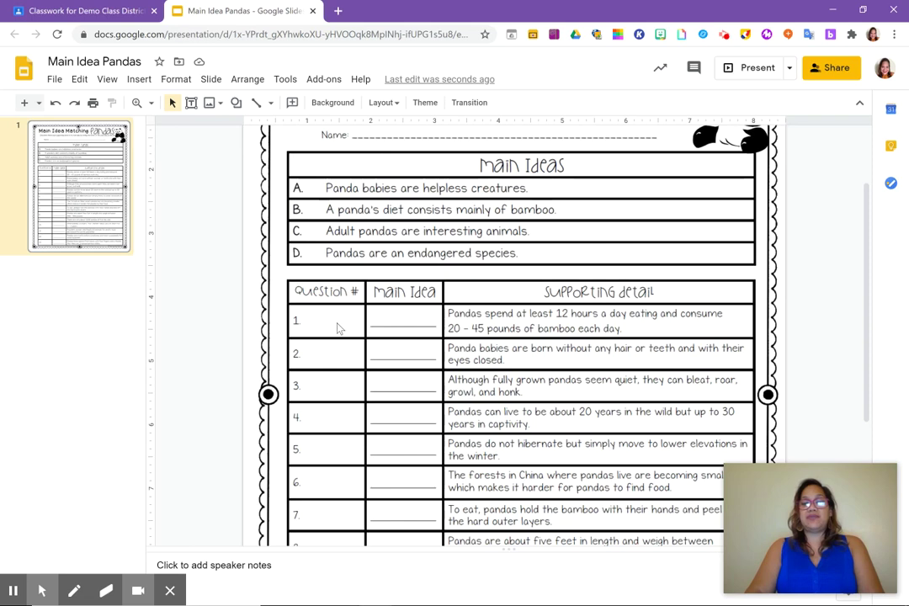
{"action": "left_click", "coordinate": [866, 226]}
{"action": "left_click_drag", "start_coordinate": [866, 226], "coordinate": [867, 217]}
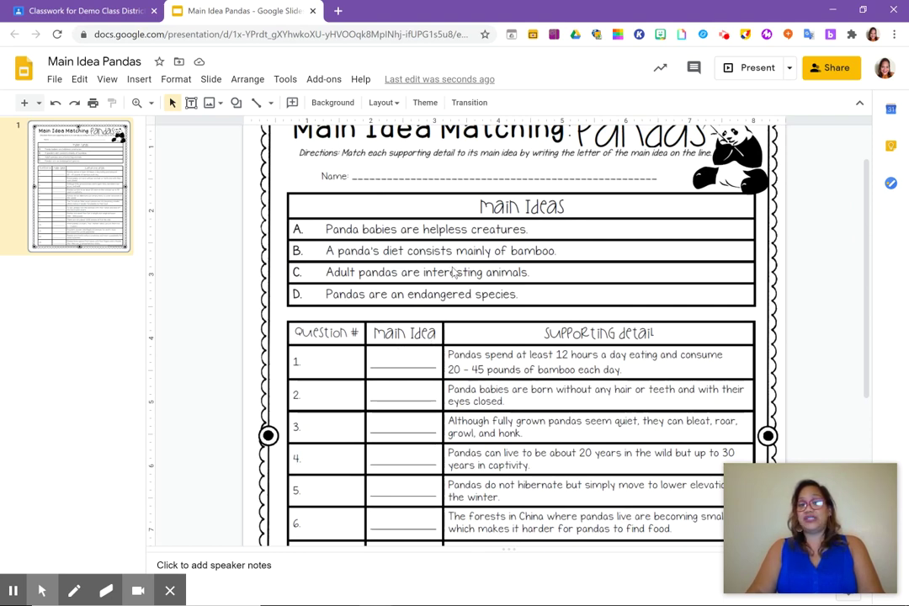
Step: Draw a text box on question 1's Main Idea line, set it to 16 pt, and narrow it
{"action": "left_click", "coordinate": [412, 366]}
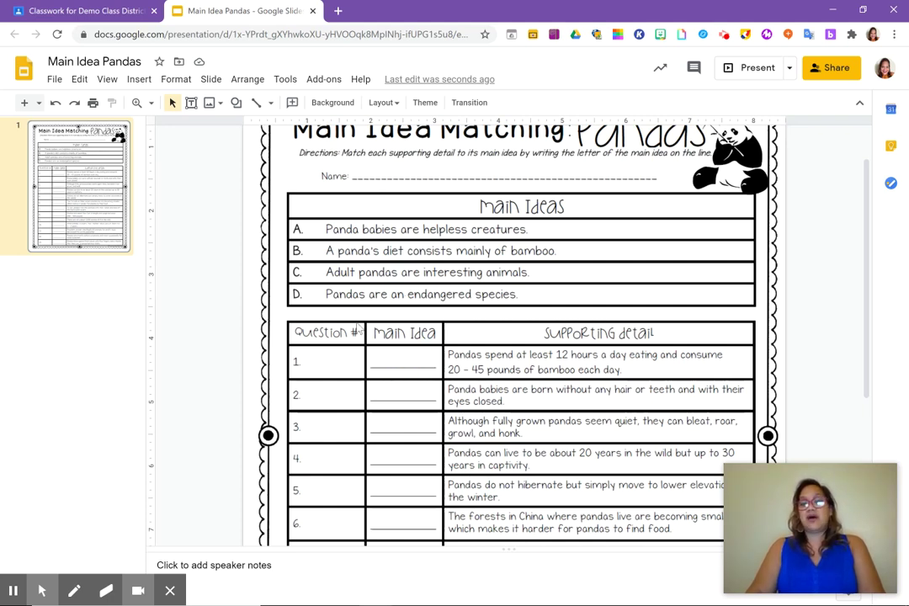
{"action": "left_click", "coordinate": [190, 106]}
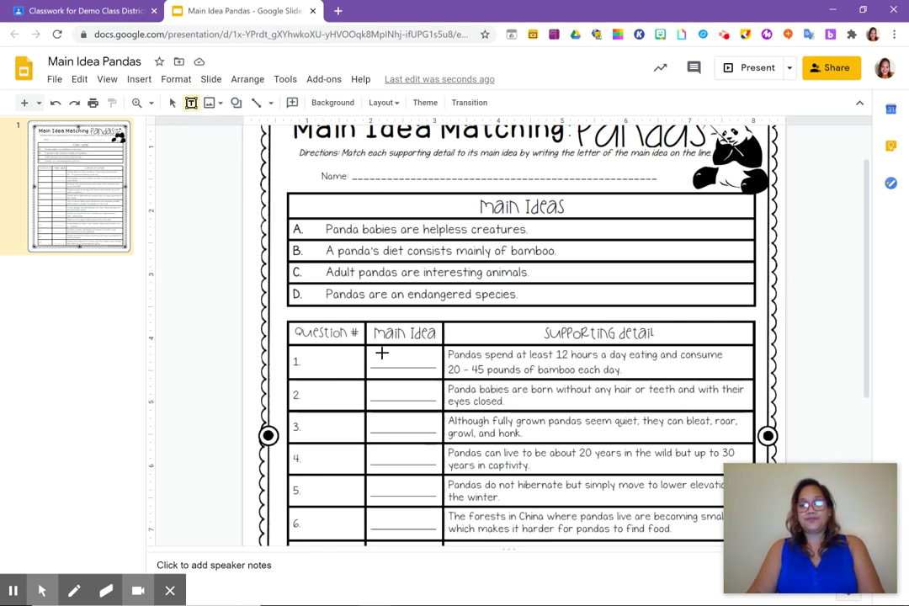
{"action": "left_click_drag", "start_coordinate": [375, 350], "coordinate": [427, 368]}
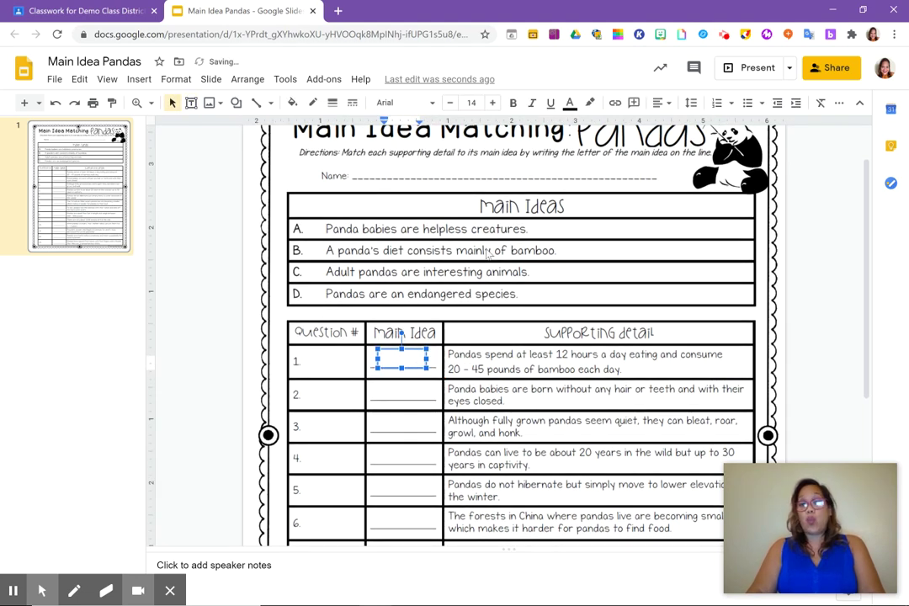
{"action": "left_click", "coordinate": [479, 103]}
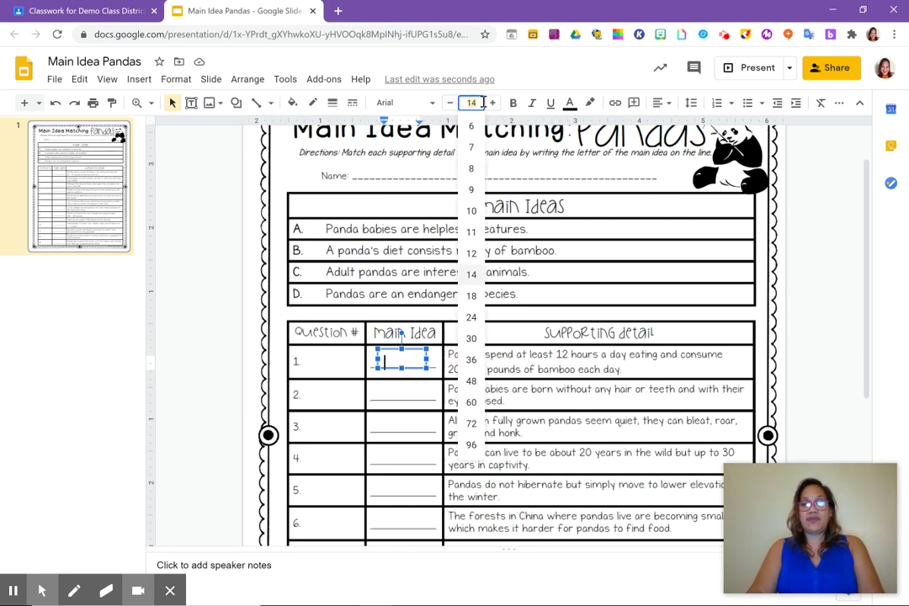
{"action": "left_click", "coordinate": [472, 296]}
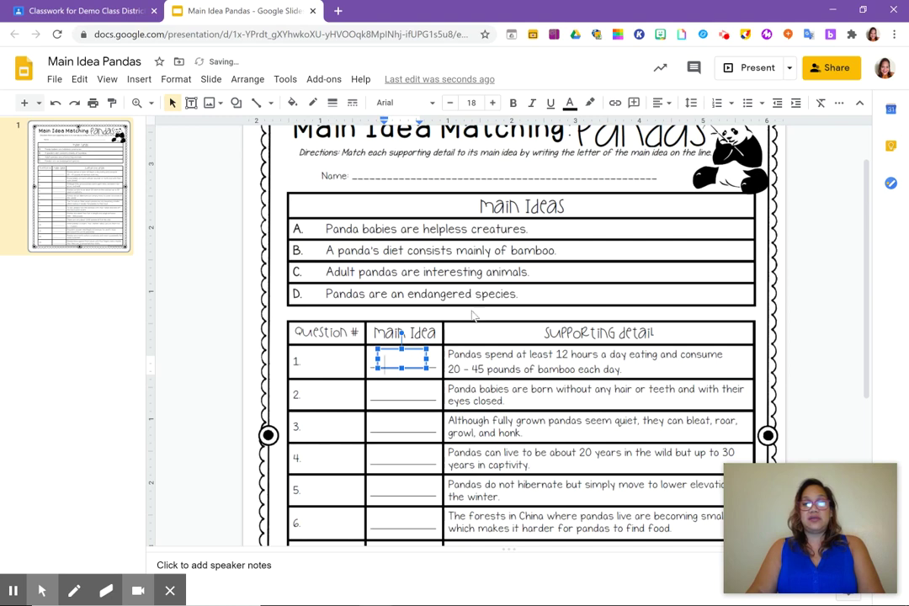
{"action": "left_click", "coordinate": [450, 103]}
{"action": "left_click", "coordinate": [450, 102]}
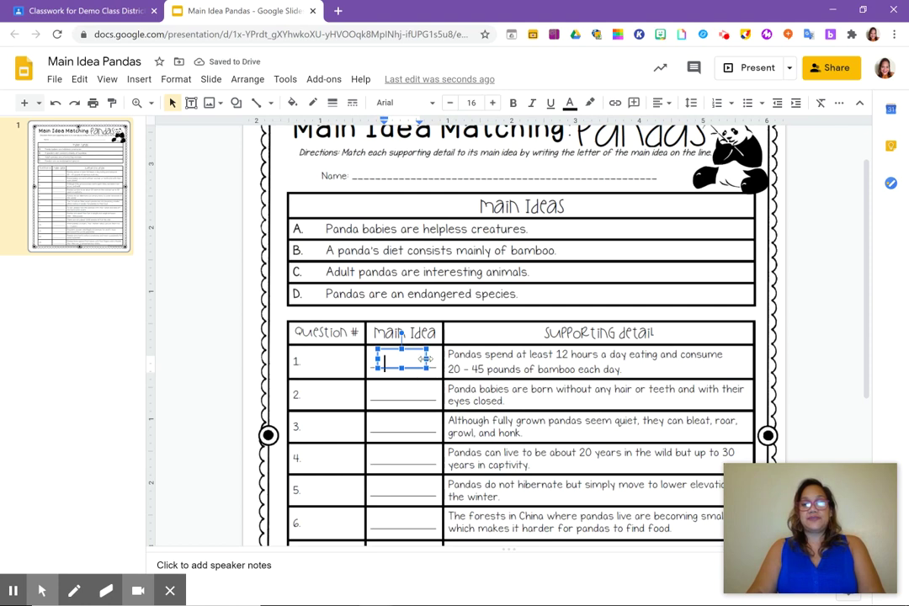
{"action": "left_click_drag", "start_coordinate": [425, 359], "coordinate": [419, 345]}
{"action": "left_click", "coordinate": [417, 351]}
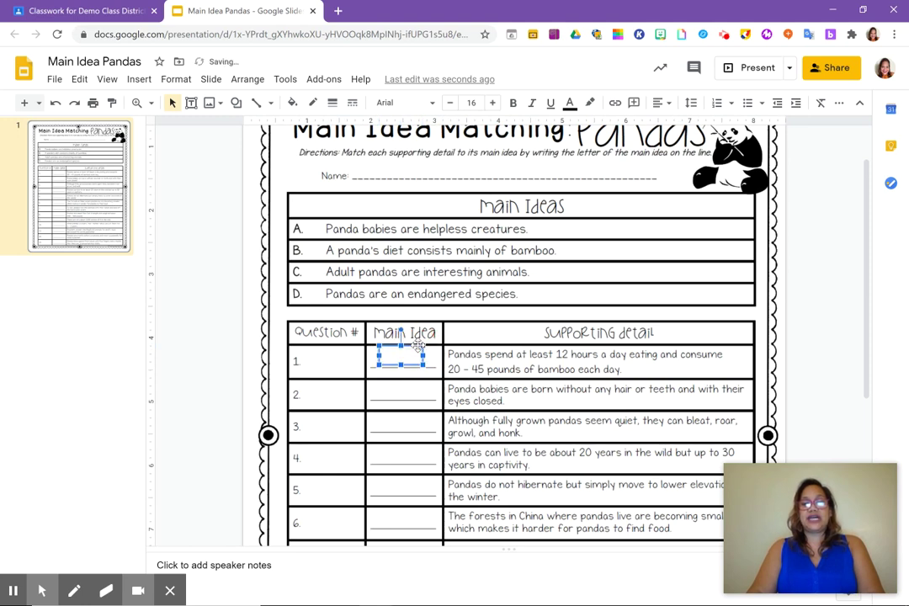
Step: Set the question 1 answer box font to Pangolin and make it bold
{"action": "left_click", "coordinate": [431, 104]}
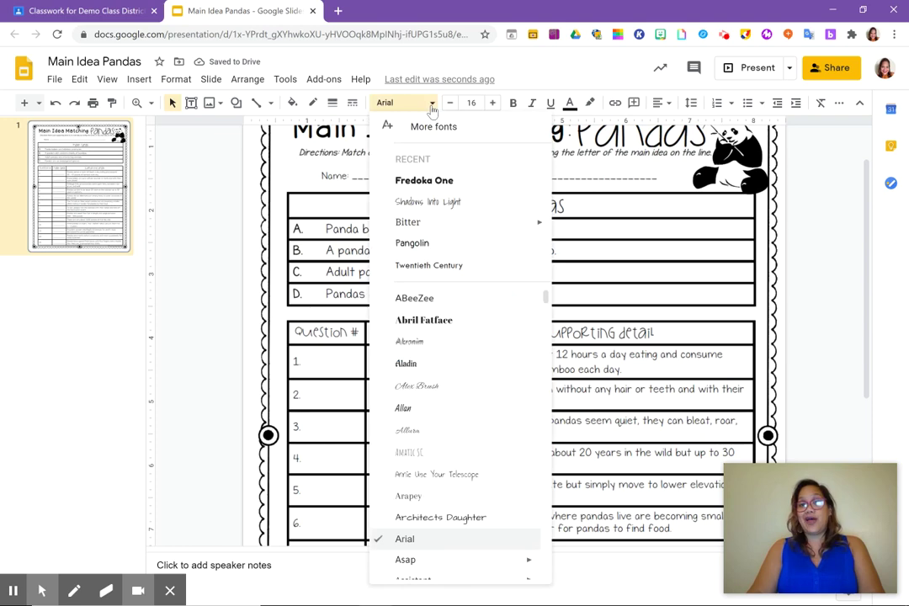
{"action": "left_click", "coordinate": [433, 248]}
{"action": "left_click", "coordinate": [513, 103]}
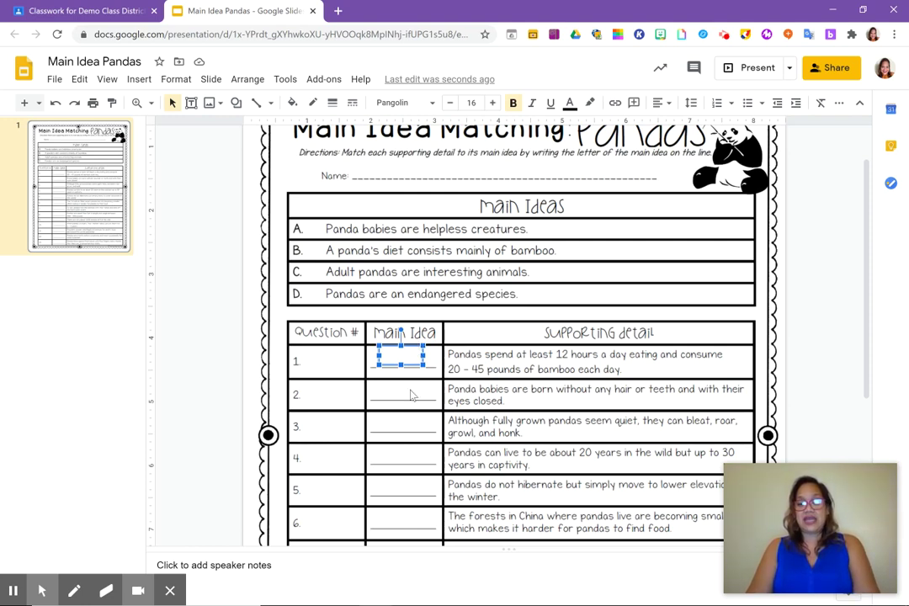
Step: Duplicate the answer box and line copies up on the Main Idea blanks down the table
{"action": "left_click_drag", "start_coordinate": [417, 354], "coordinate": [419, 391]}
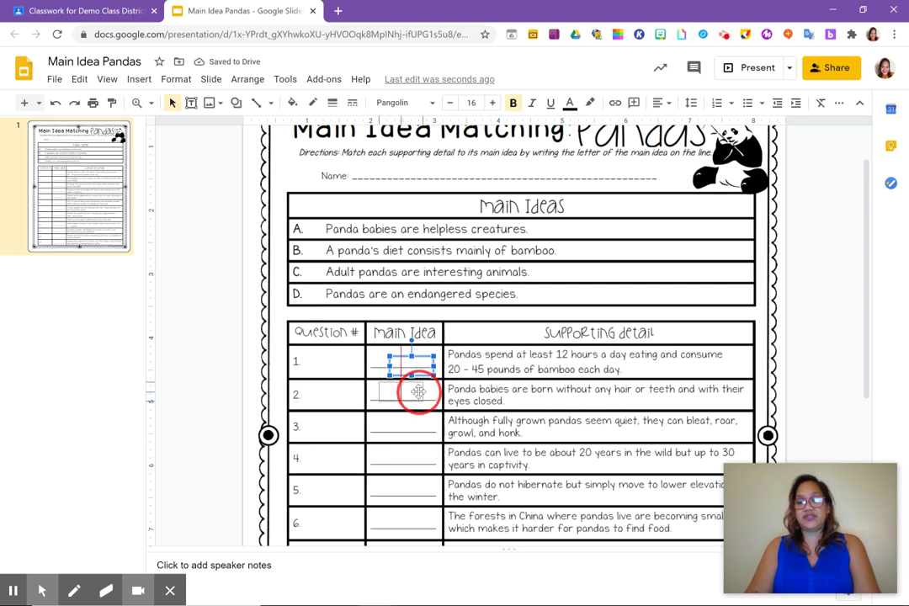
{"action": "left_click_drag", "start_coordinate": [418, 393], "coordinate": [417, 452]}
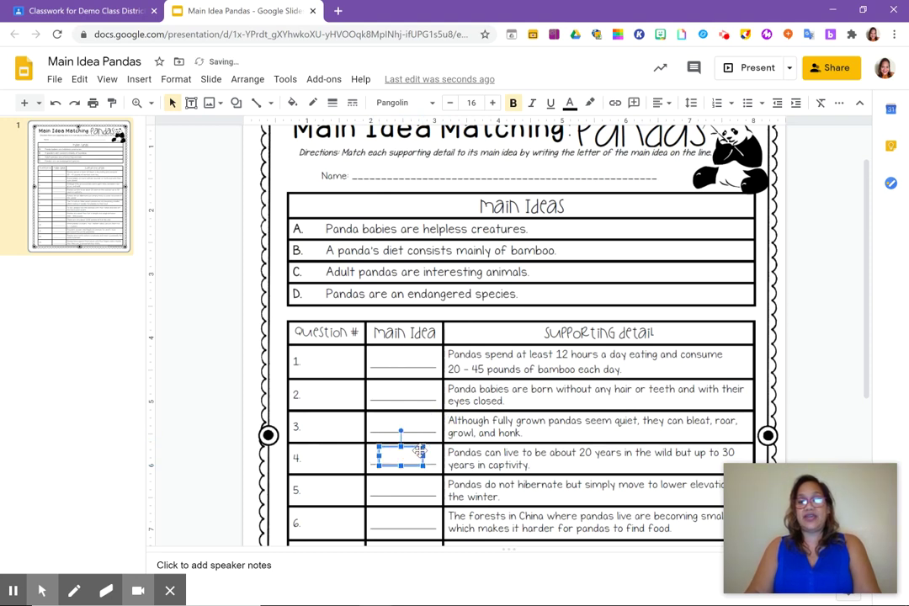
{"action": "left_click_drag", "start_coordinate": [870, 238], "coordinate": [867, 328]}
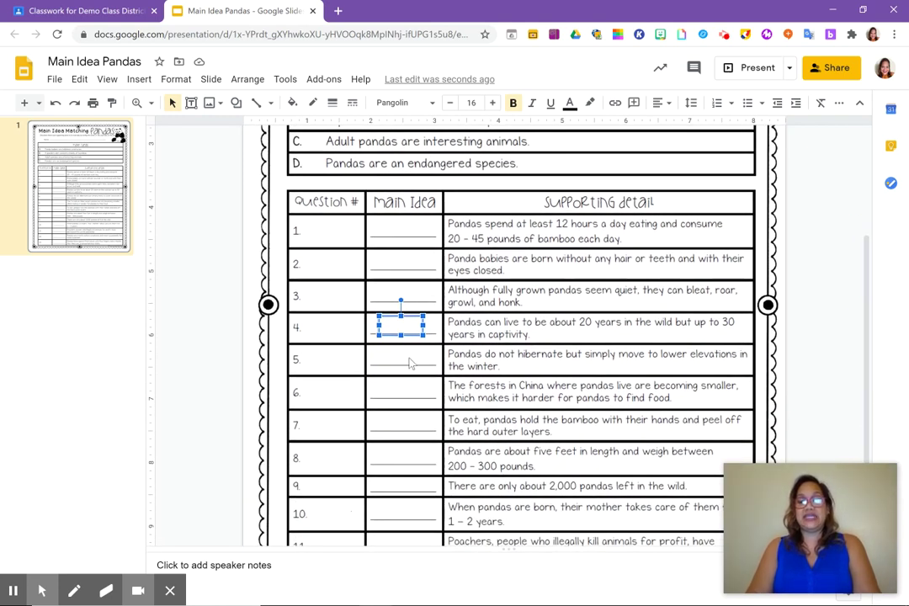
{"action": "left_click_drag", "start_coordinate": [419, 320], "coordinate": [410, 401]}
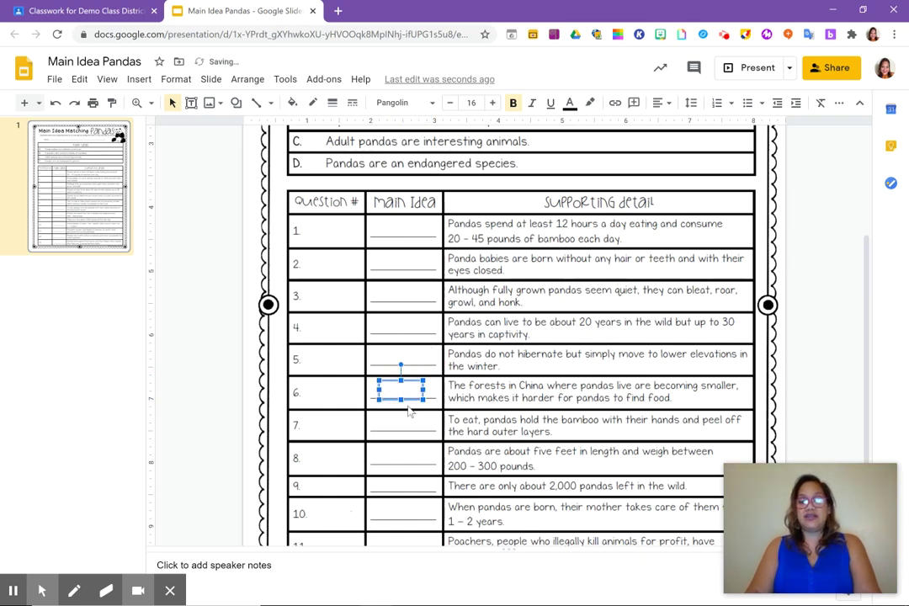
{"action": "key", "text": "ctrl+d"}
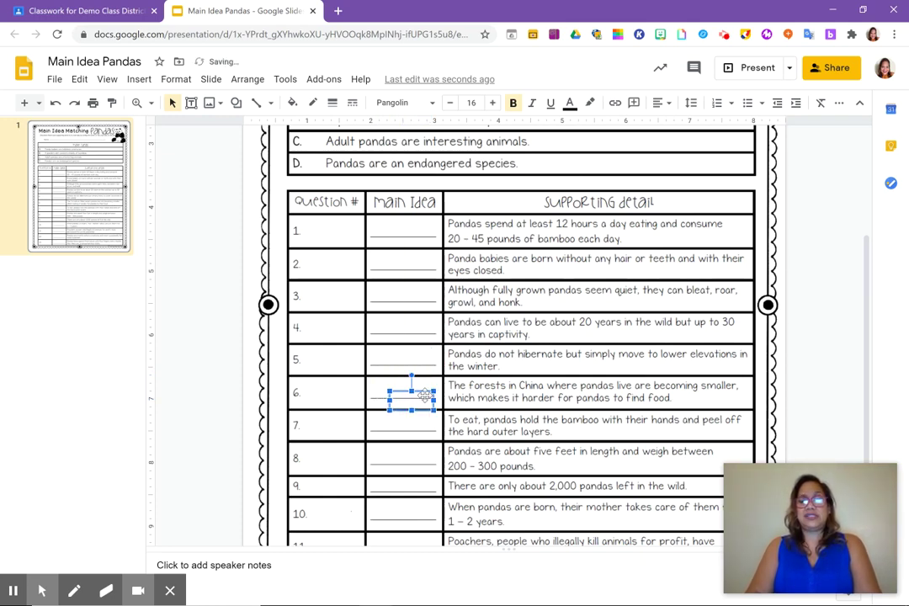
{"action": "left_click_drag", "start_coordinate": [426, 392], "coordinate": [415, 414]}
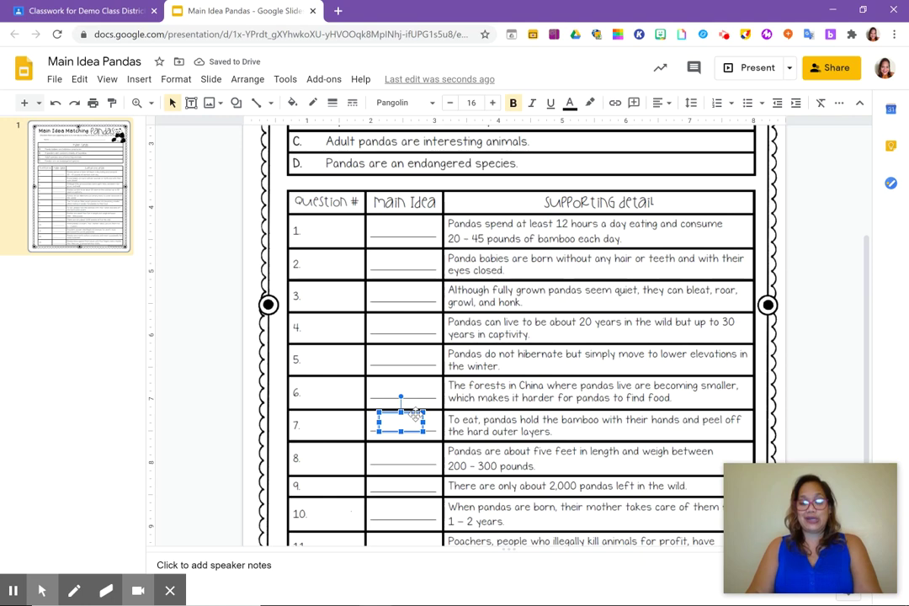
{"action": "left_click_drag", "start_coordinate": [415, 414], "coordinate": [410, 469]}
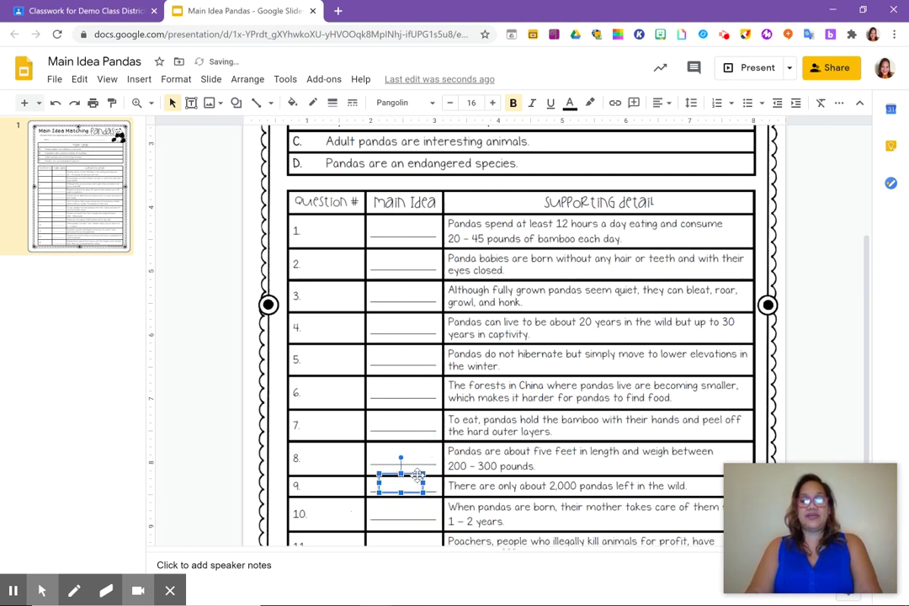
{"action": "left_click", "coordinate": [787, 329]}
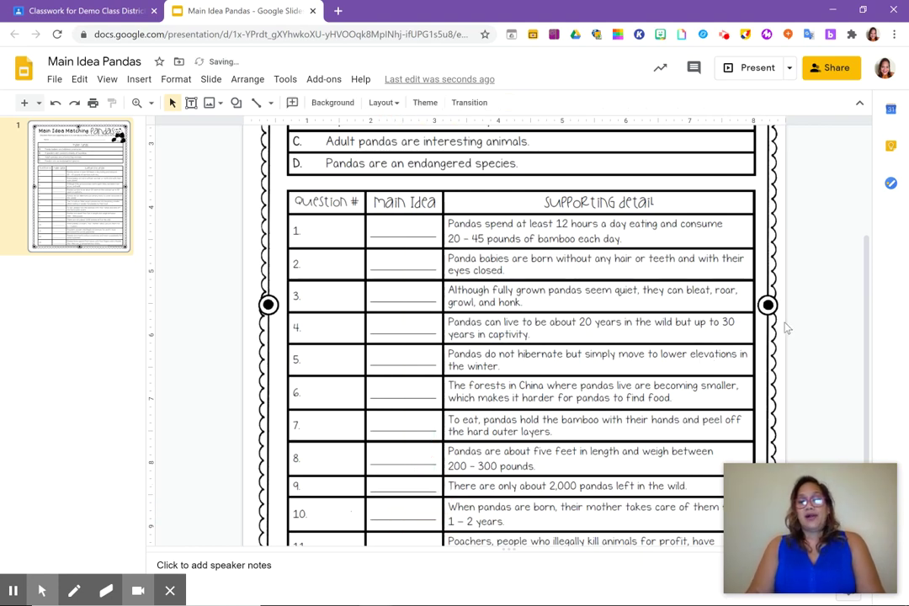
Step: Type a test letter 'd' into the row 9 answer box
{"action": "left_click", "coordinate": [409, 234]}
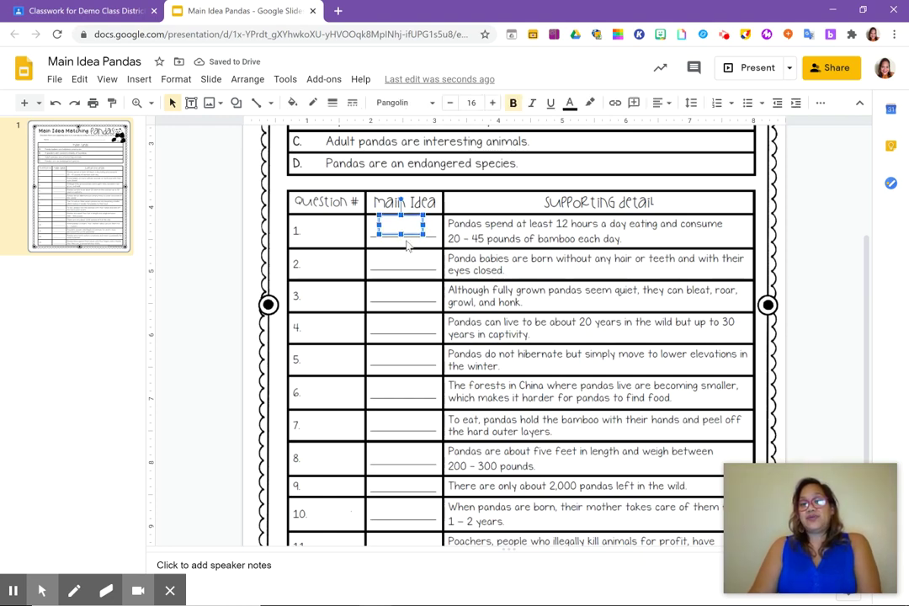
{"action": "left_click_drag", "start_coordinate": [403, 244], "coordinate": [401, 483]}
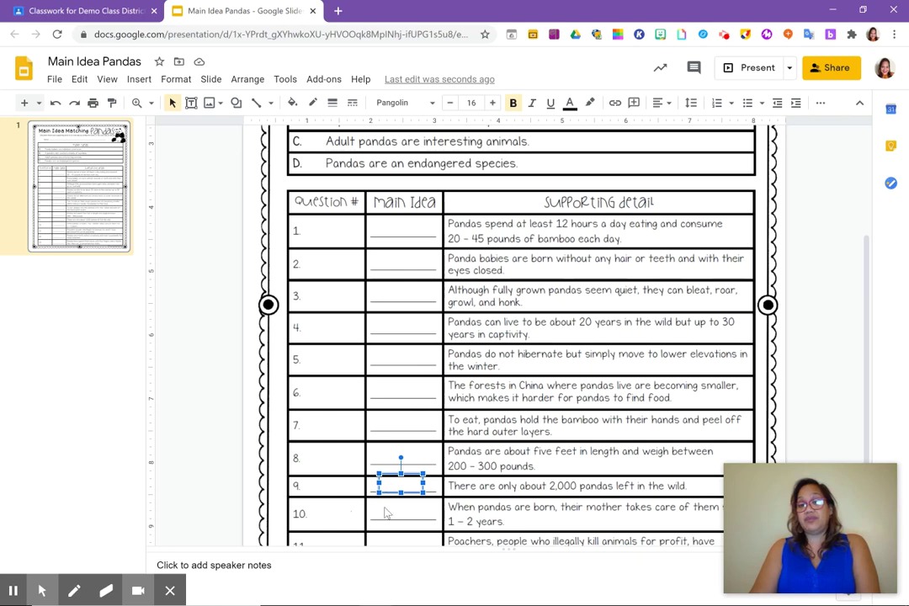
{"action": "left_click", "coordinate": [405, 486]}
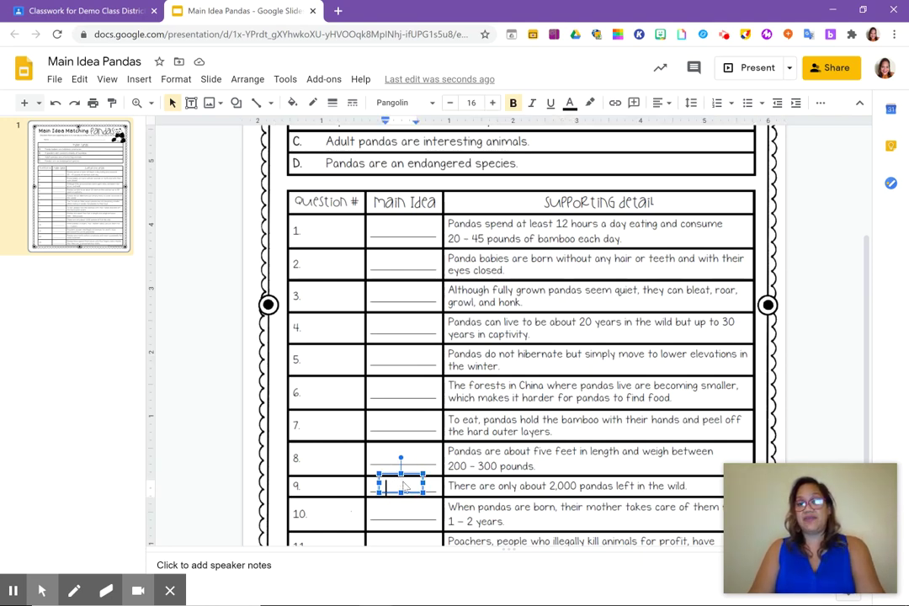
{"action": "type", "text": "d"}
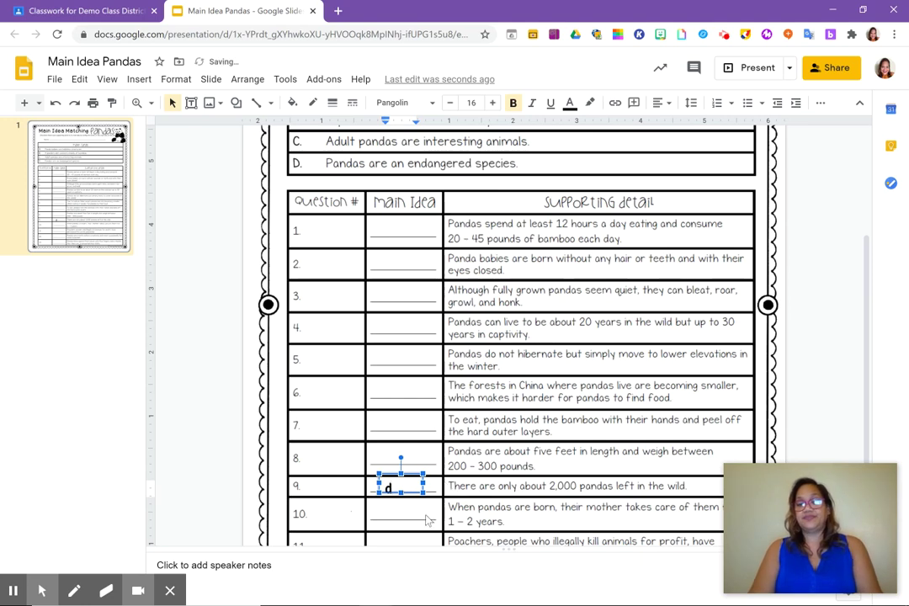
Step: Move the empty box onto row 9's line and delete the test letter 'd'
{"action": "left_click", "coordinate": [422, 512]}
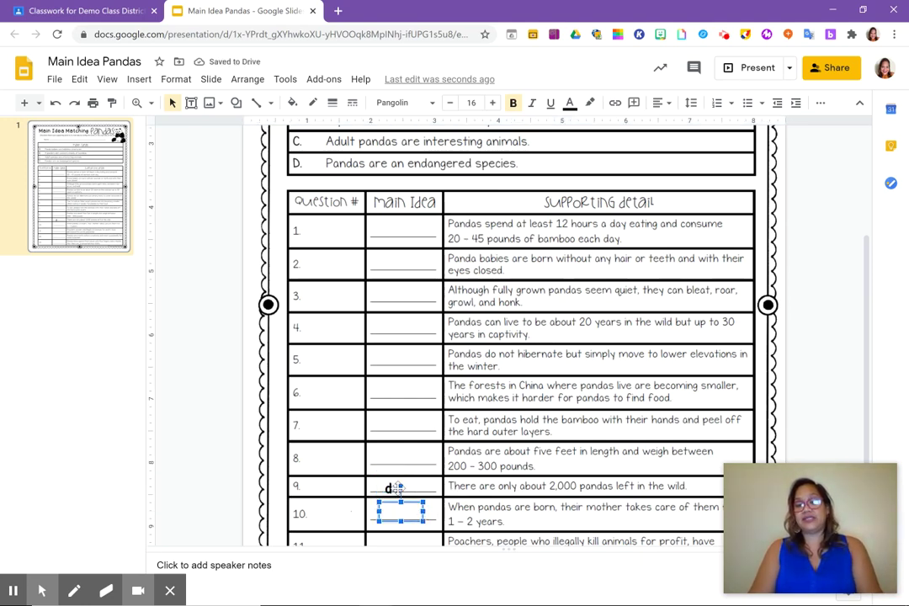
{"action": "left_click_drag", "start_coordinate": [398, 514], "coordinate": [398, 487]}
{"action": "left_click", "coordinate": [390, 487]}
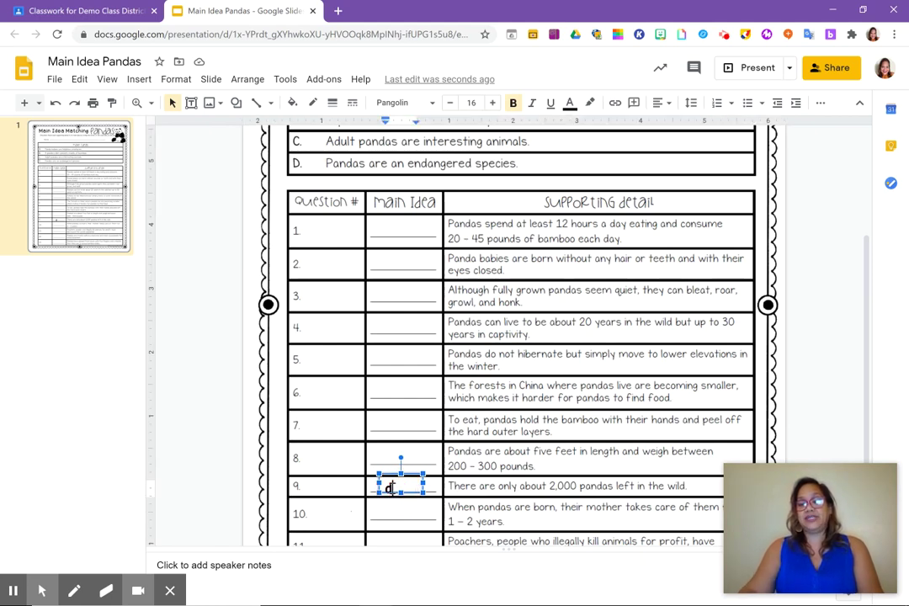
{"action": "key", "text": "BackSpace"}
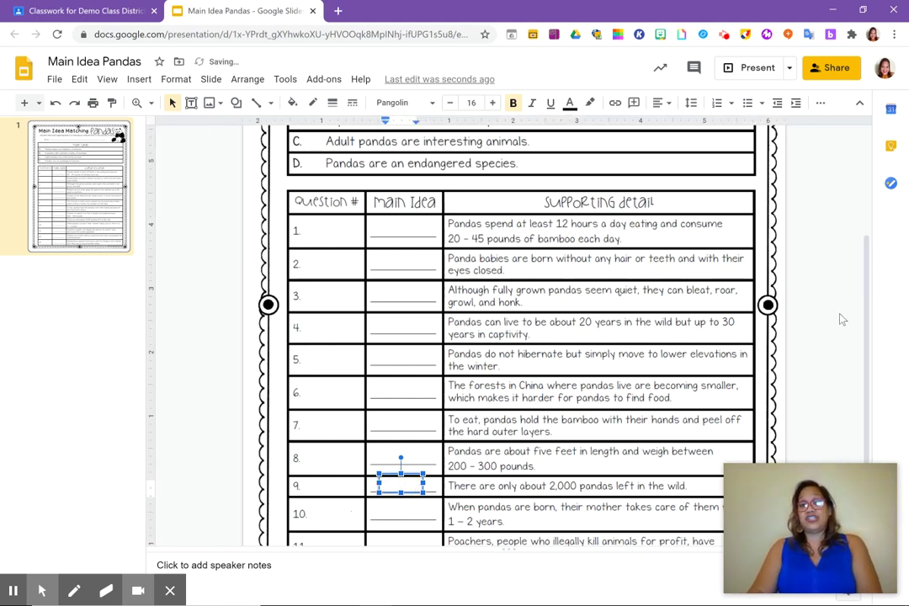
{"action": "left_click_drag", "start_coordinate": [869, 290], "coordinate": [863, 370]}
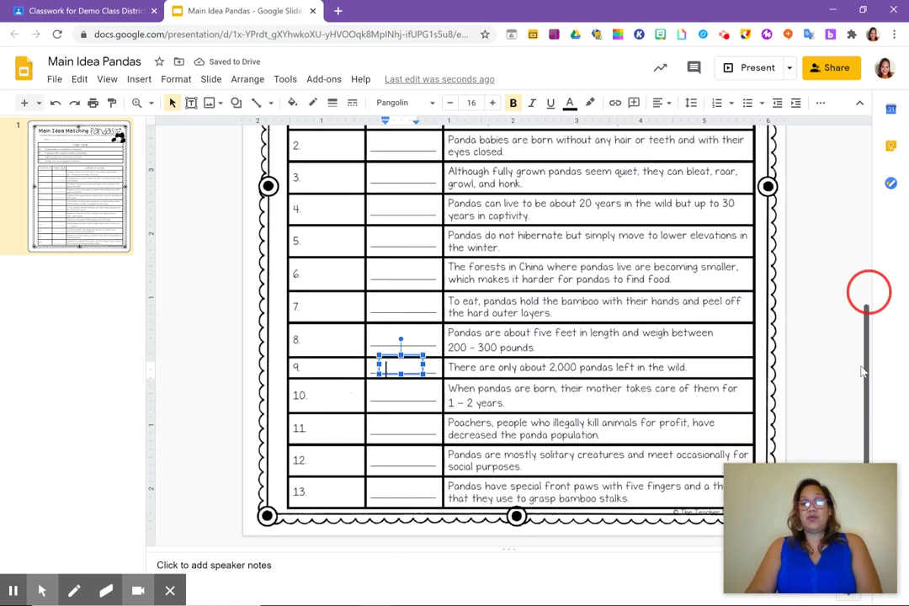
Step: Paste a copy of the answer box and drag it onto row 11's Main Idea blank
{"action": "left_click", "coordinate": [389, 433]}
{"action": "key", "text": "ctrl+v"}
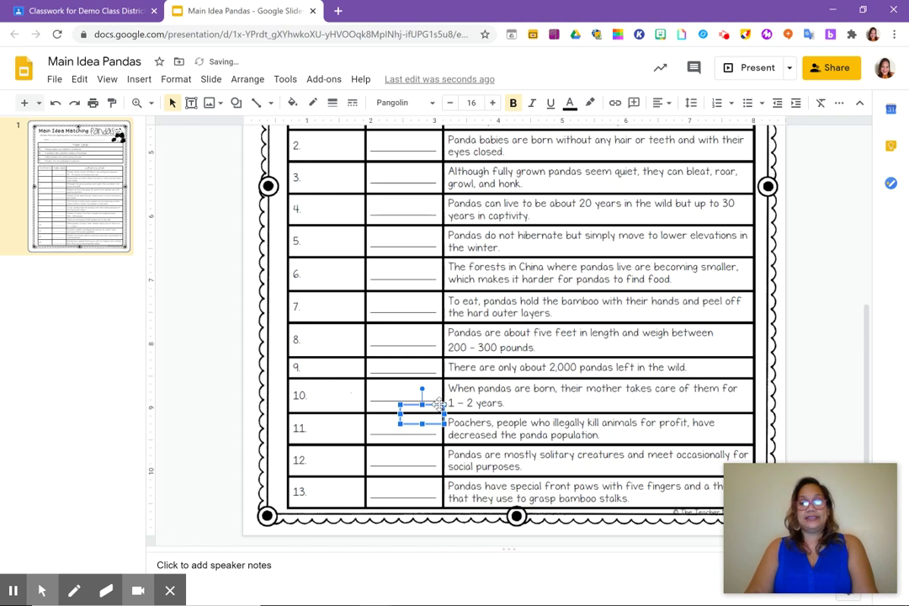
{"action": "left_click_drag", "start_coordinate": [439, 404], "coordinate": [407, 478]}
Step: Shrink the speaker notes, check the row 2 and 3 answer boxes, and close the presentation
{"action": "left_click", "coordinate": [482, 559]}
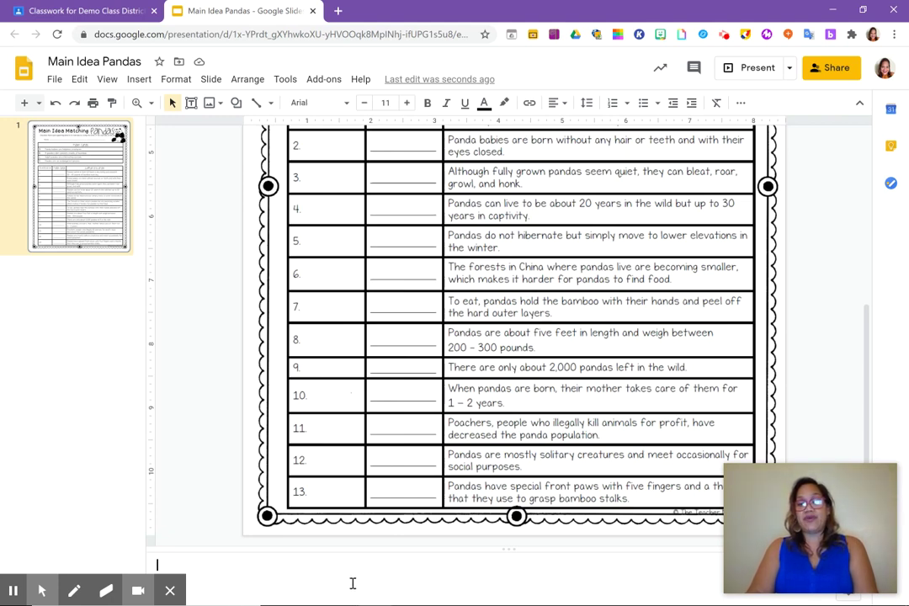
{"action": "left_click", "coordinate": [510, 555]}
{"action": "left_click_drag", "start_coordinate": [508, 549], "coordinate": [508, 596]}
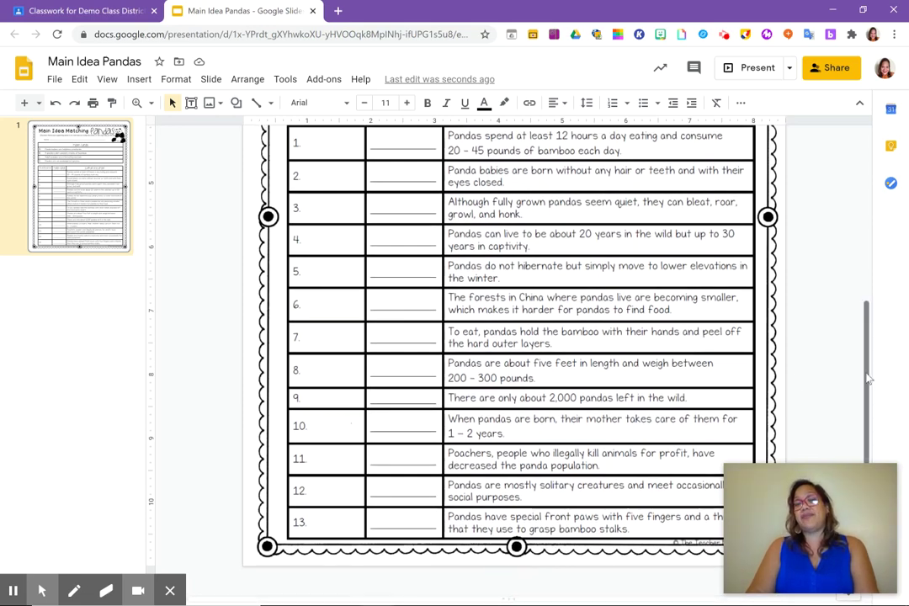
{"action": "left_click_drag", "start_coordinate": [869, 378], "coordinate": [892, 195]}
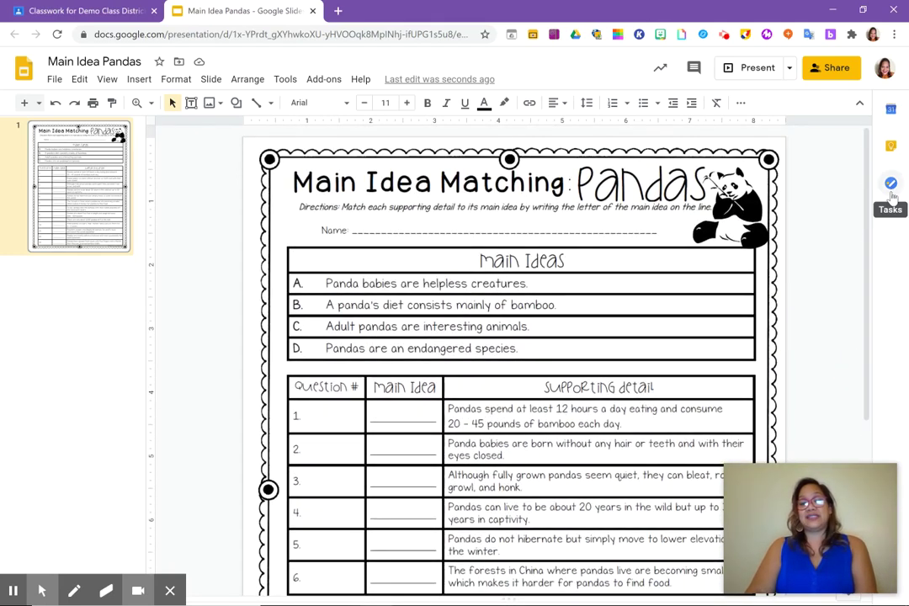
{"action": "left_click", "coordinate": [401, 443]}
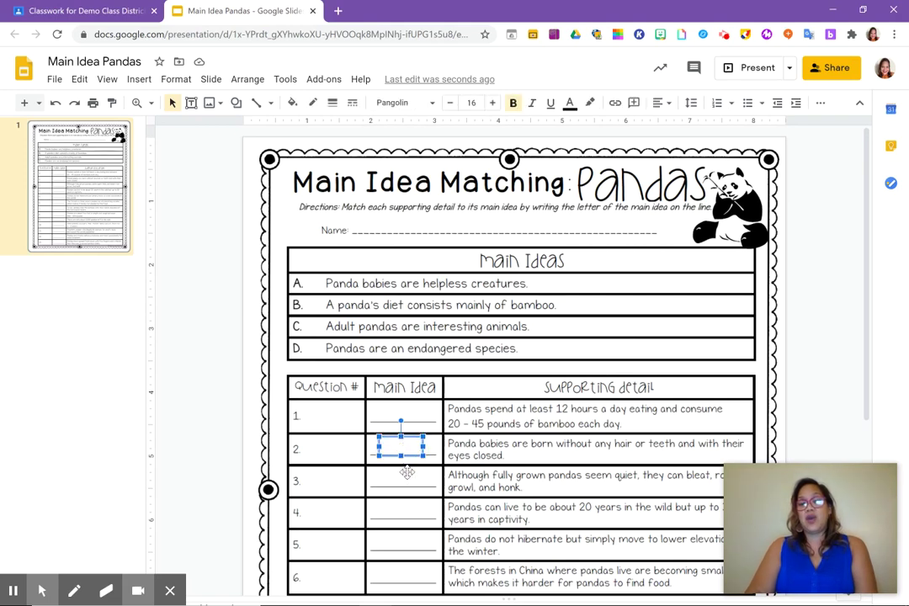
{"action": "left_click", "coordinate": [408, 475]}
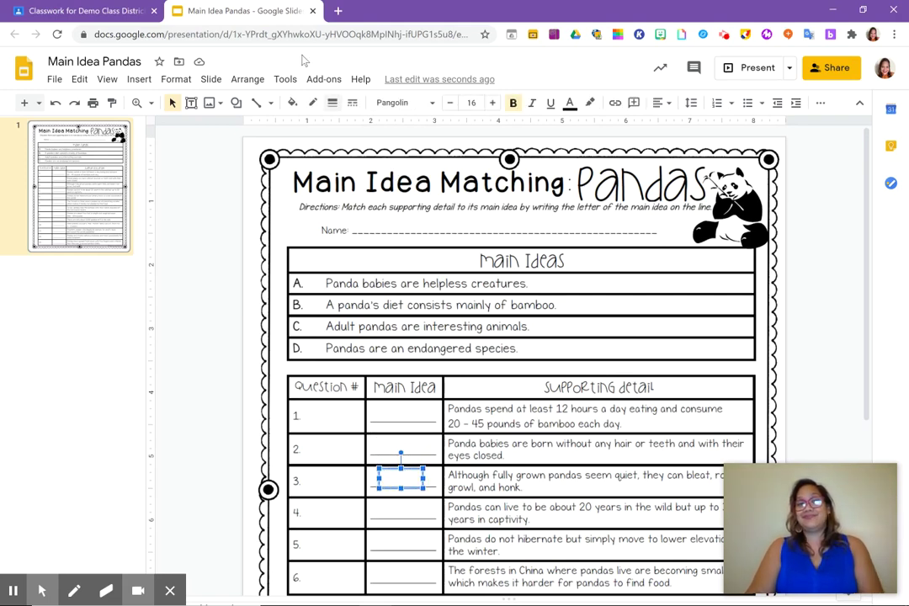
{"action": "left_click", "coordinate": [313, 11]}
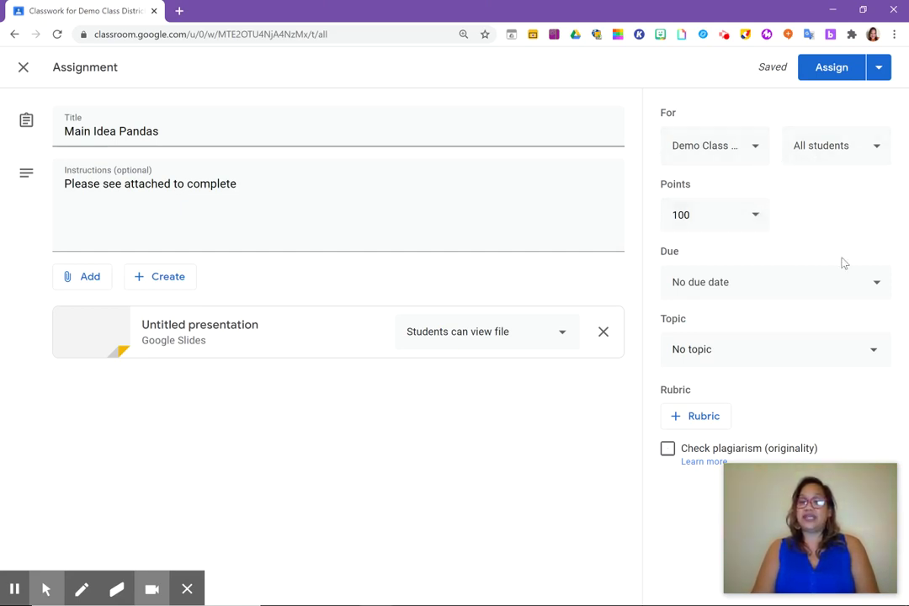
Step: Set the Main Idea Pandas assignment's due date to Monday, September 21, 2020
{"action": "left_click", "coordinate": [866, 291]}
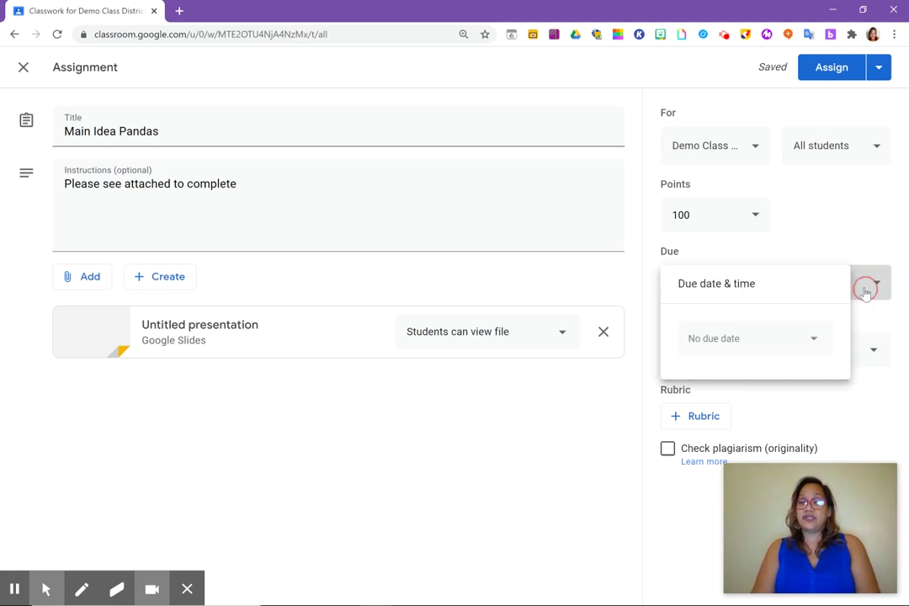
{"action": "left_click", "coordinate": [821, 343]}
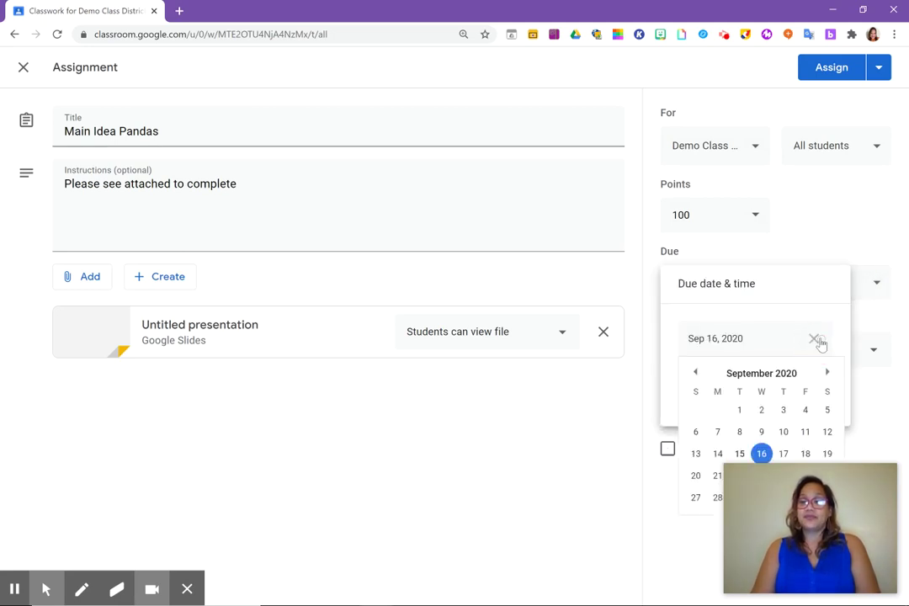
{"action": "left_click", "coordinate": [716, 477]}
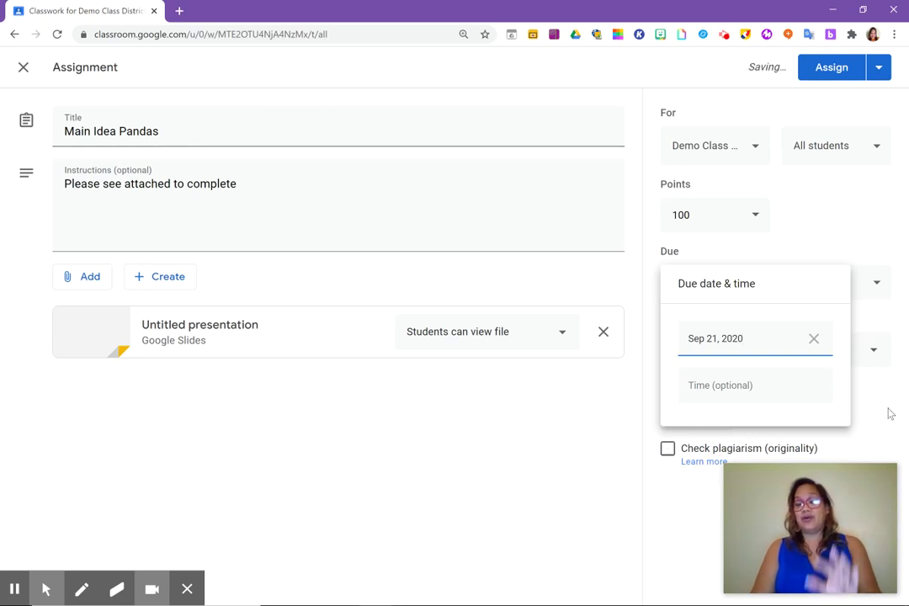
{"action": "left_click", "coordinate": [553, 453]}
{"action": "left_click", "coordinate": [867, 356]}
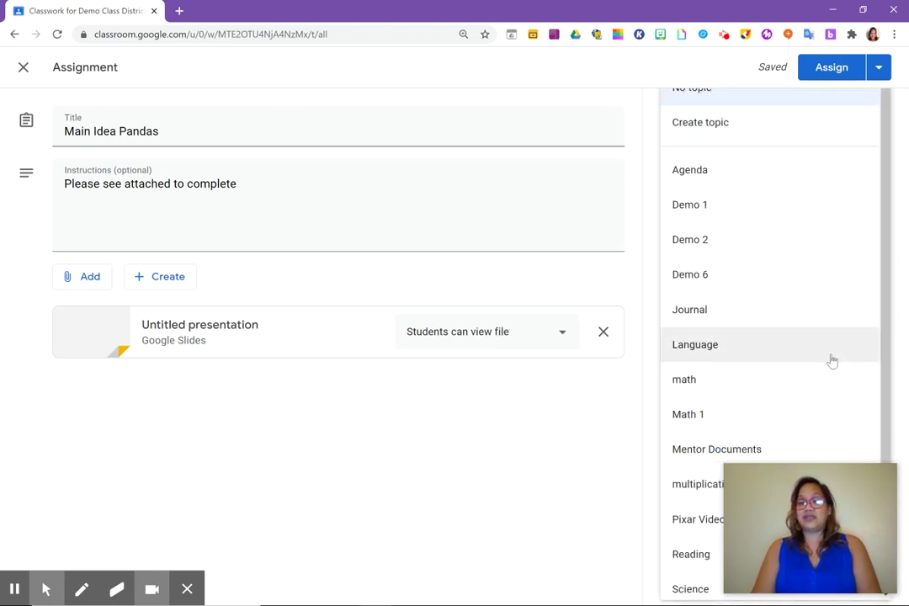
Step: Pick Reading from the Topic dropdown for the Main Idea Pandas assignment
{"action": "left_click", "coordinate": [695, 555]}
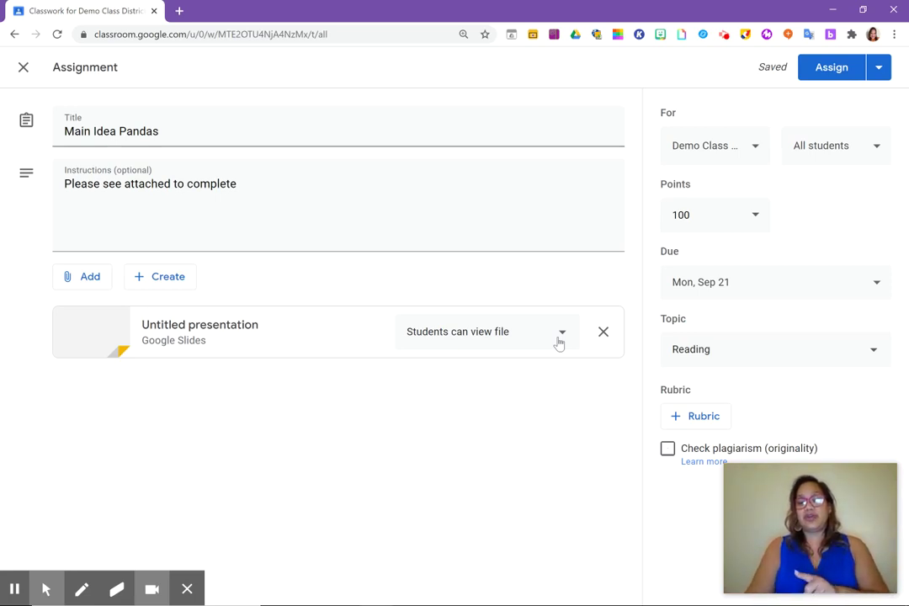
Step: Change the attached presentation to 'Make a copy for each student' and assign Main Idea Pandas
{"action": "left_click", "coordinate": [559, 336]}
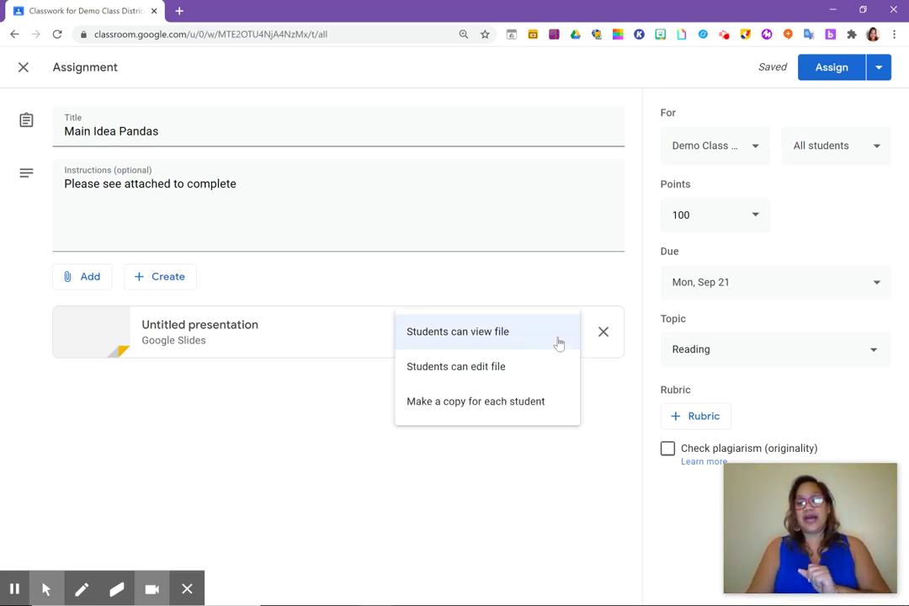
{"action": "left_click", "coordinate": [454, 416]}
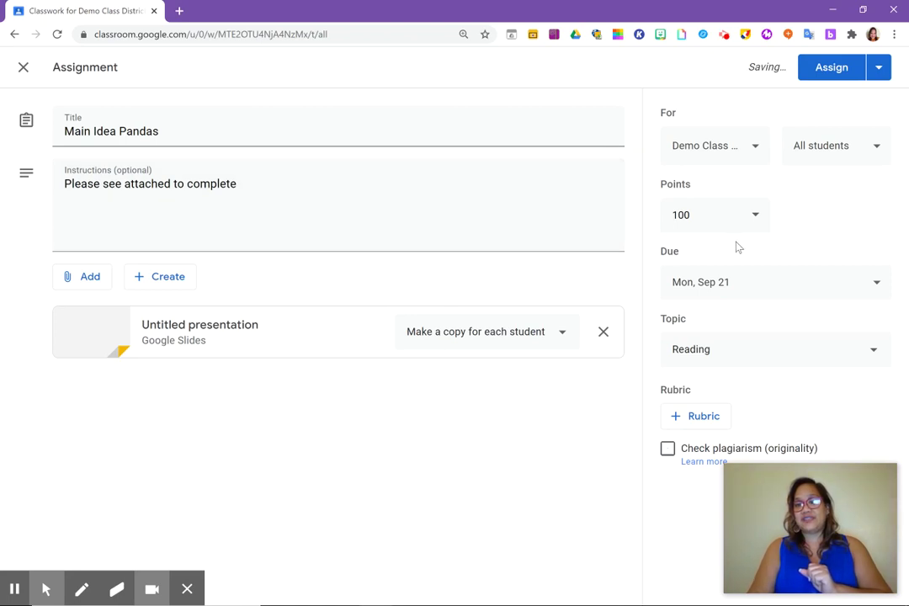
{"action": "left_click", "coordinate": [818, 71]}
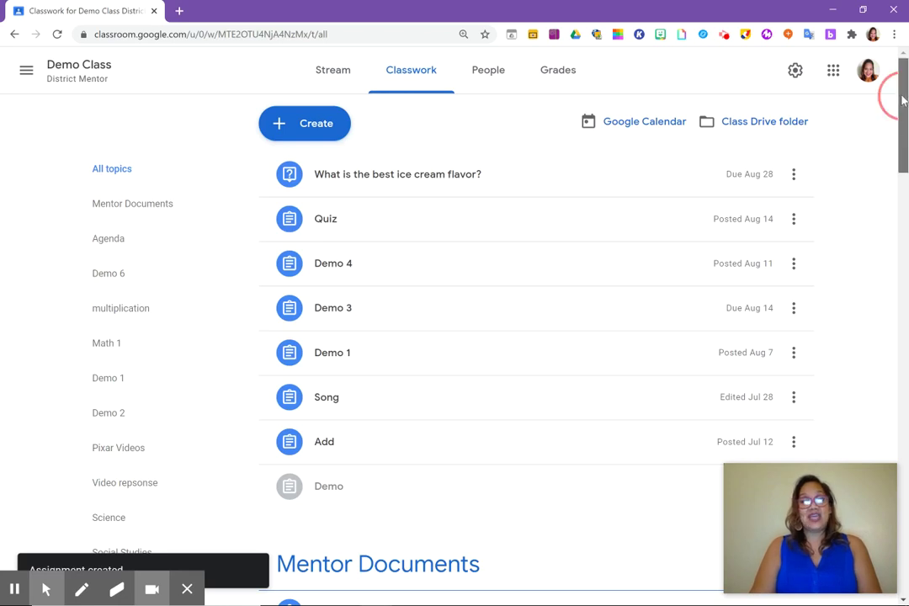
Step: Open the Reading topic from the Classwork sidebar to check the posted assignment
{"action": "left_click_drag", "start_coordinate": [904, 93], "coordinate": [903, 141]}
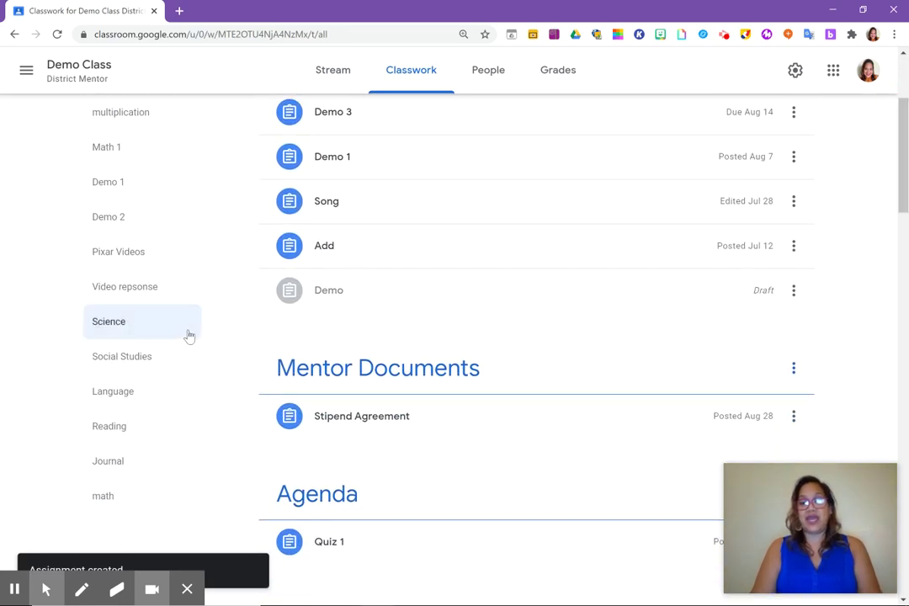
{"action": "left_click", "coordinate": [119, 436]}
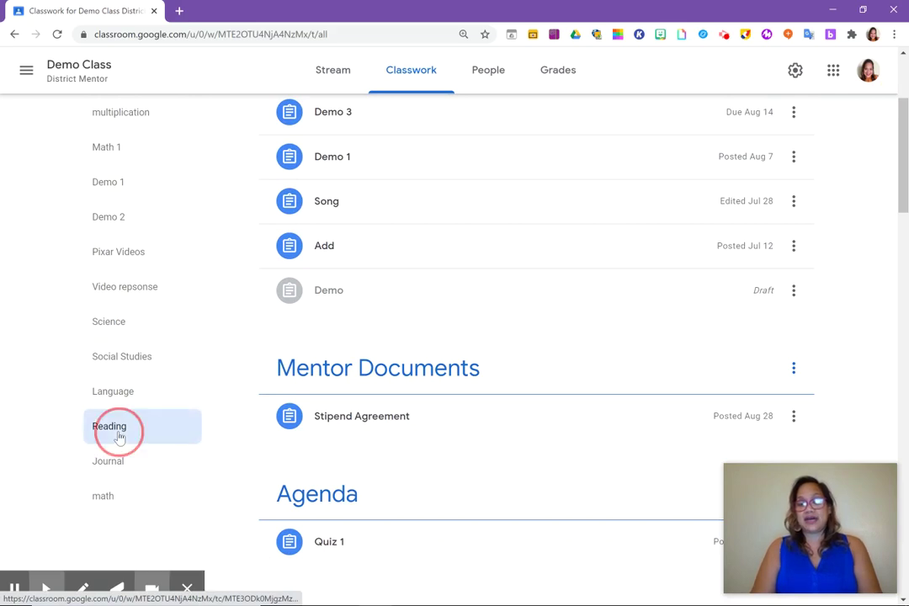